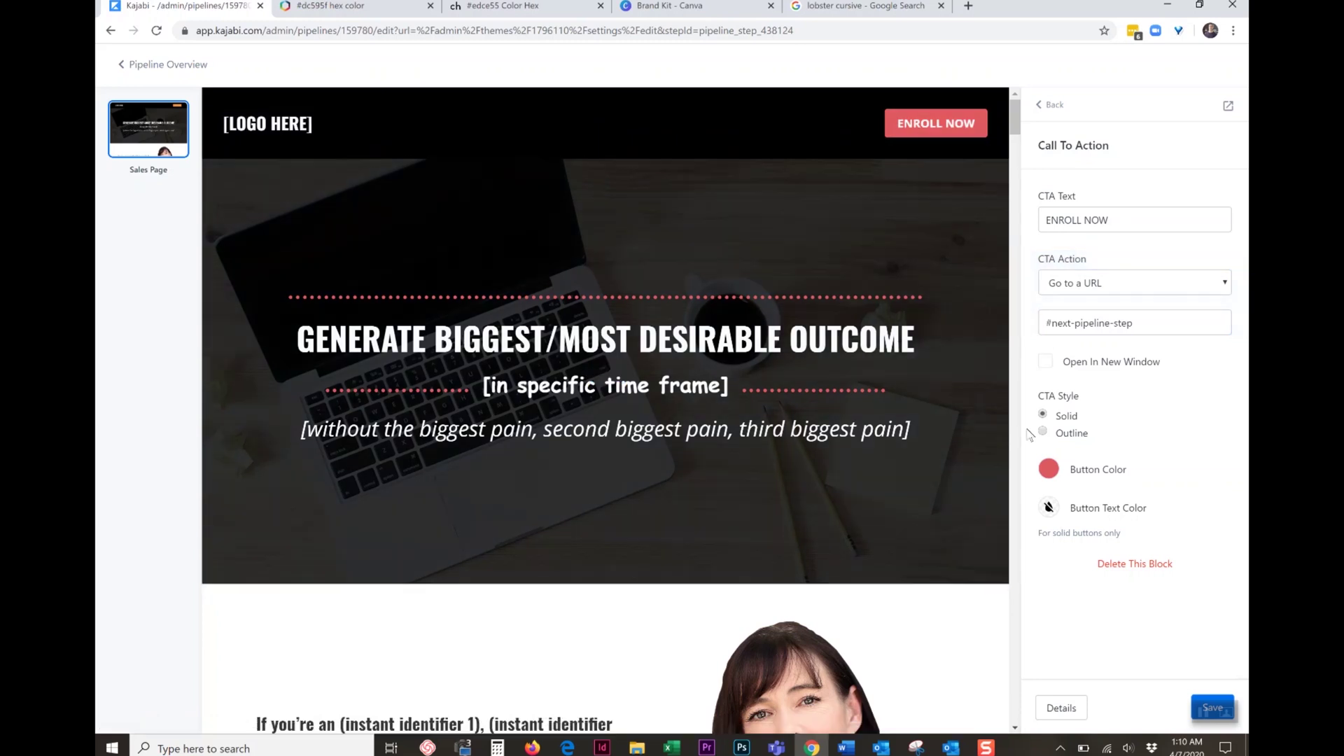
# Change the ENROLL NOW button colour from #DC595F to Canva brand orange #F08B37.
pyautogui.click(1048, 471)
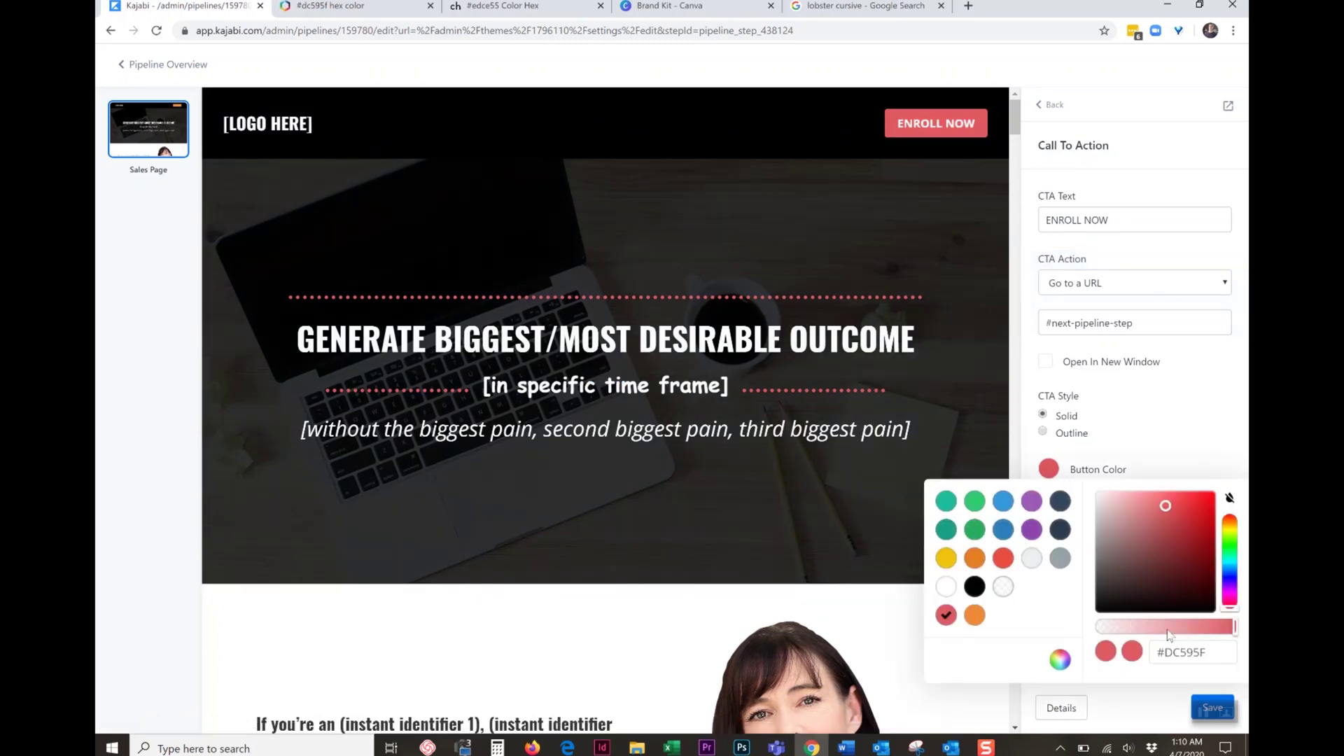
pyautogui.click(658, 9)
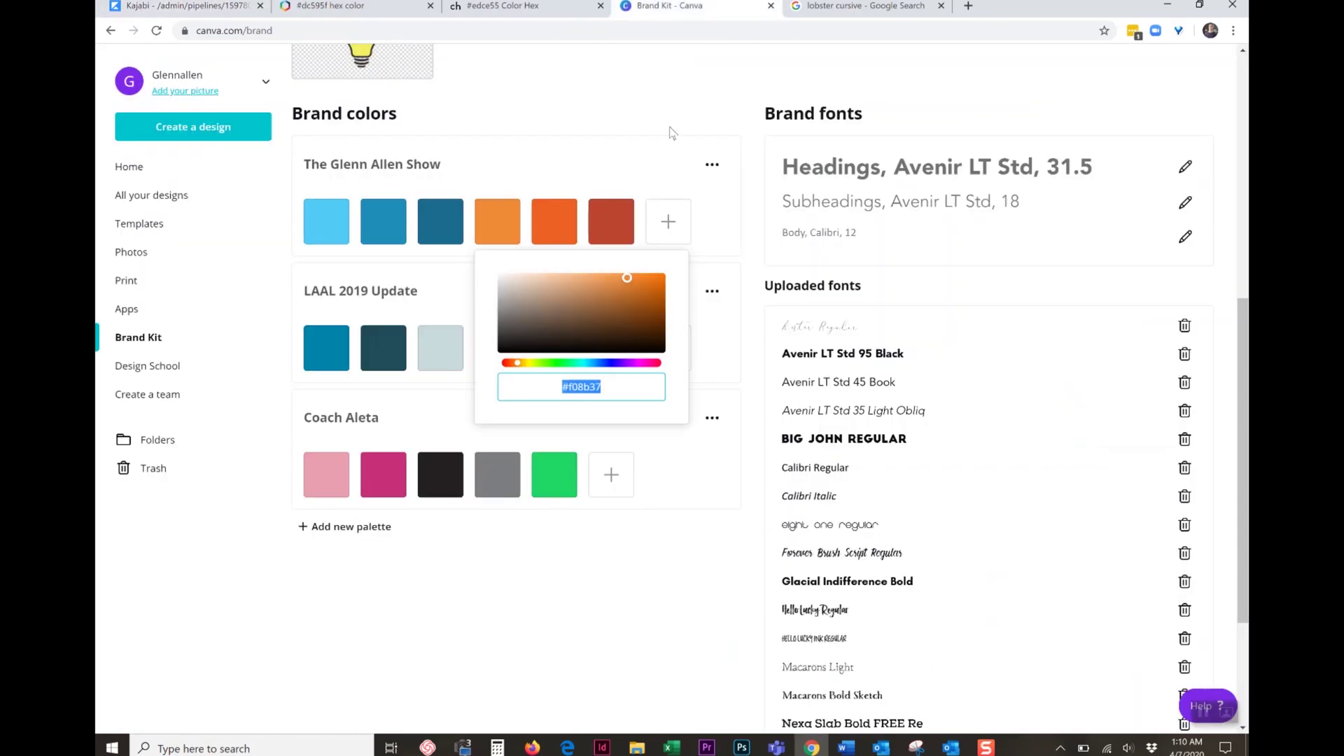
pyautogui.click(568, 384)
pyautogui.doubleClick(579, 387)
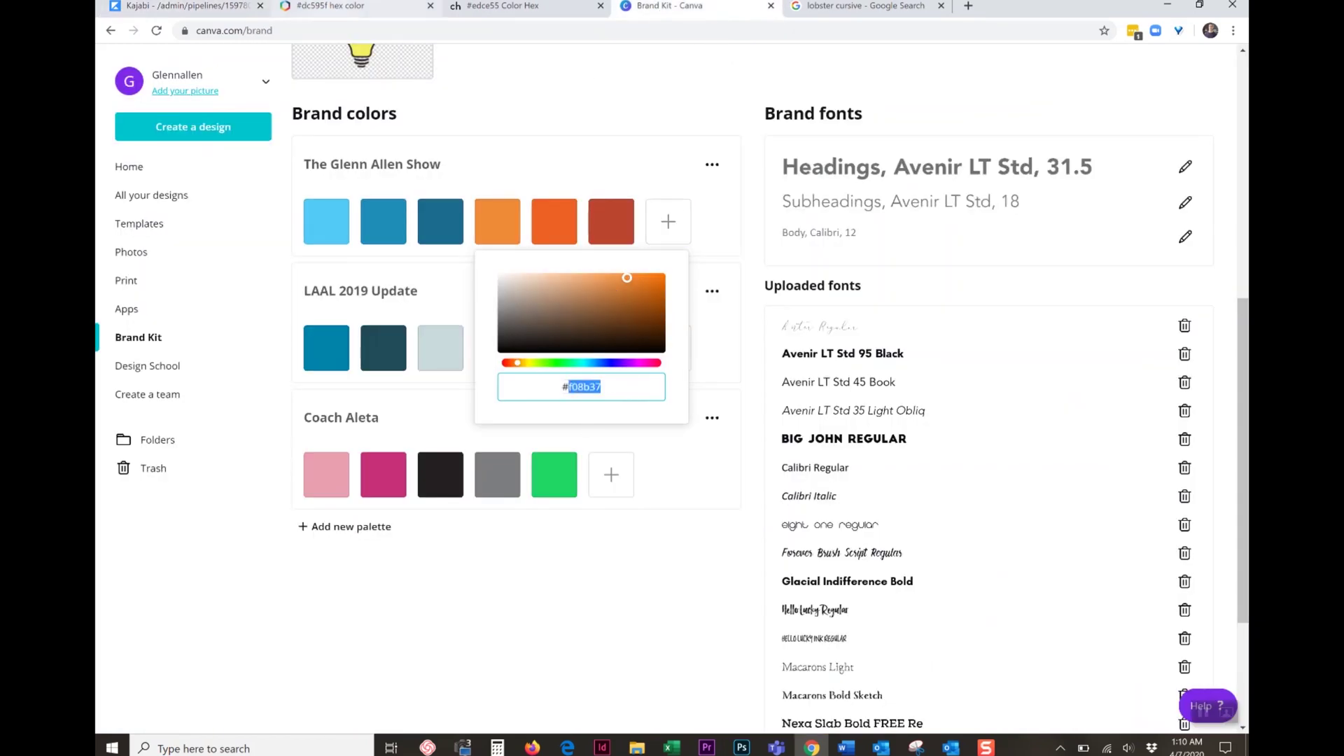
pyautogui.click(178, 5)
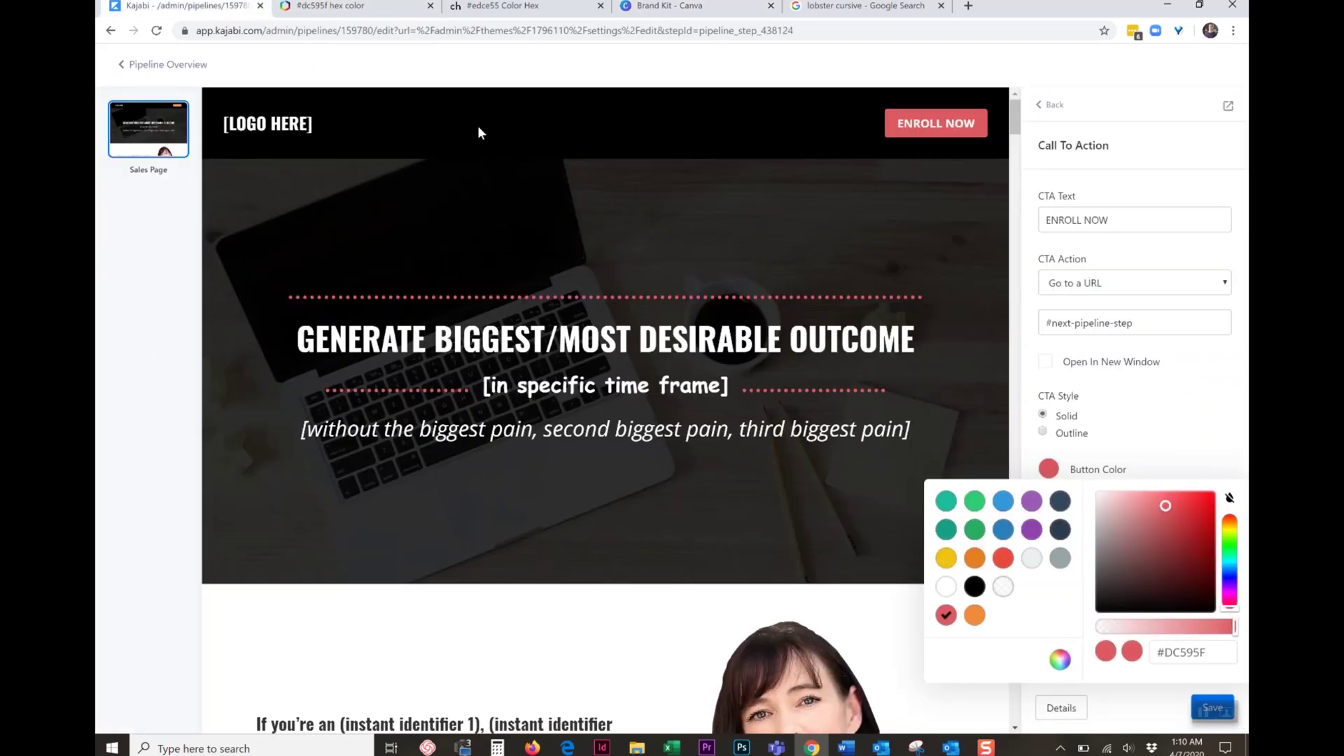
pyautogui.click(1062, 660)
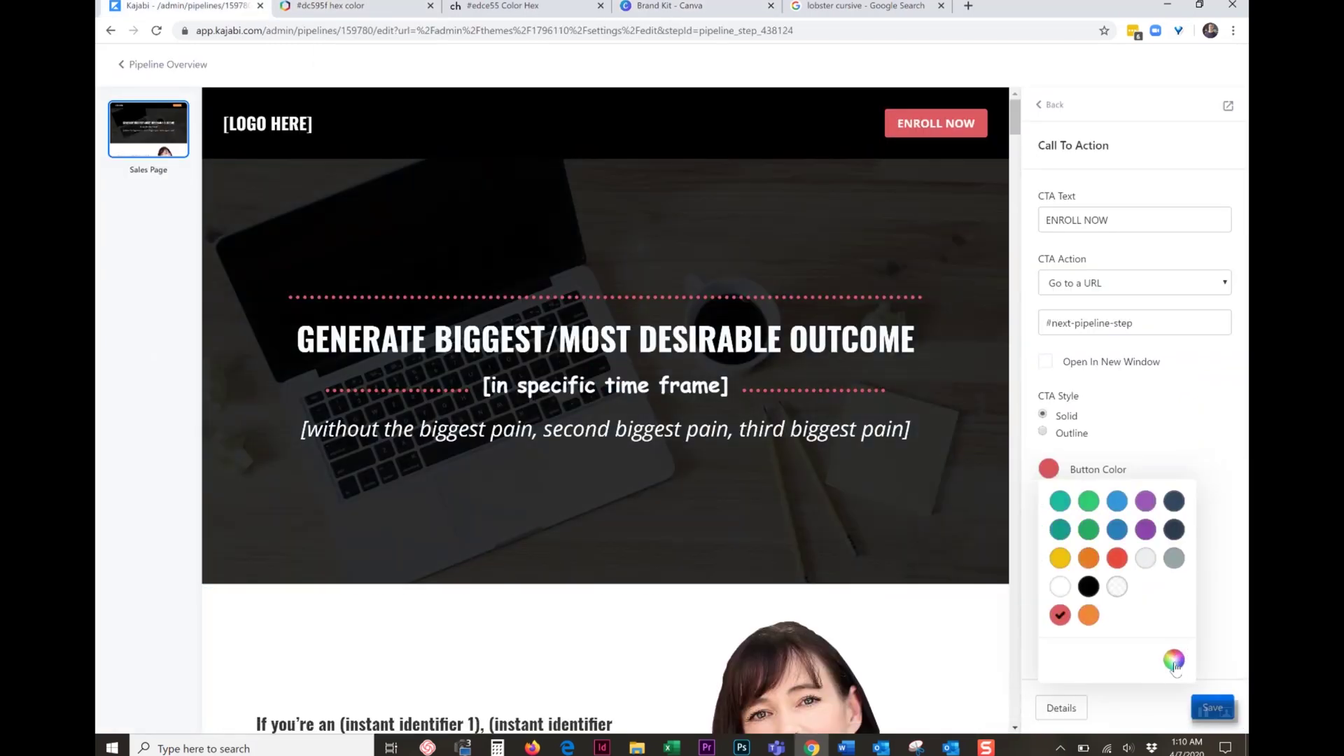
pyautogui.click(1174, 660)
pyautogui.doubleClick(1206, 644)
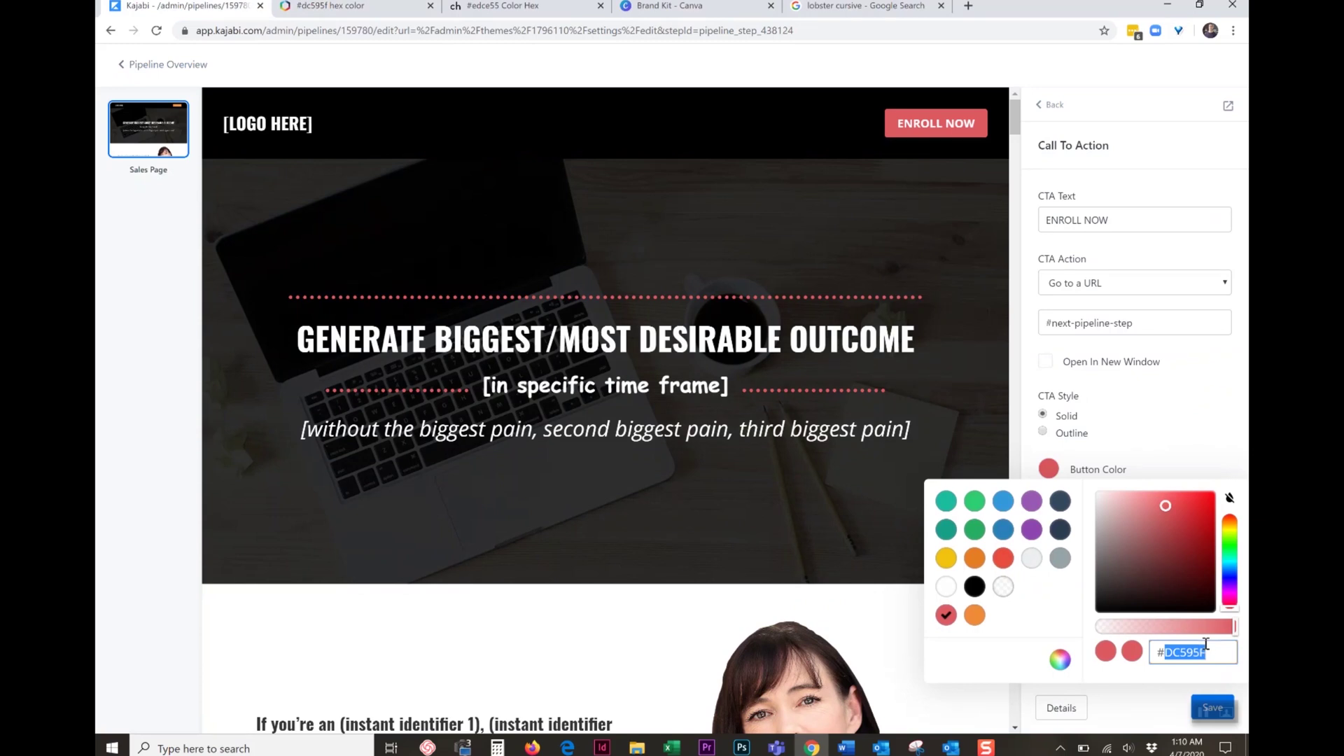
pyautogui.write('F08B37')
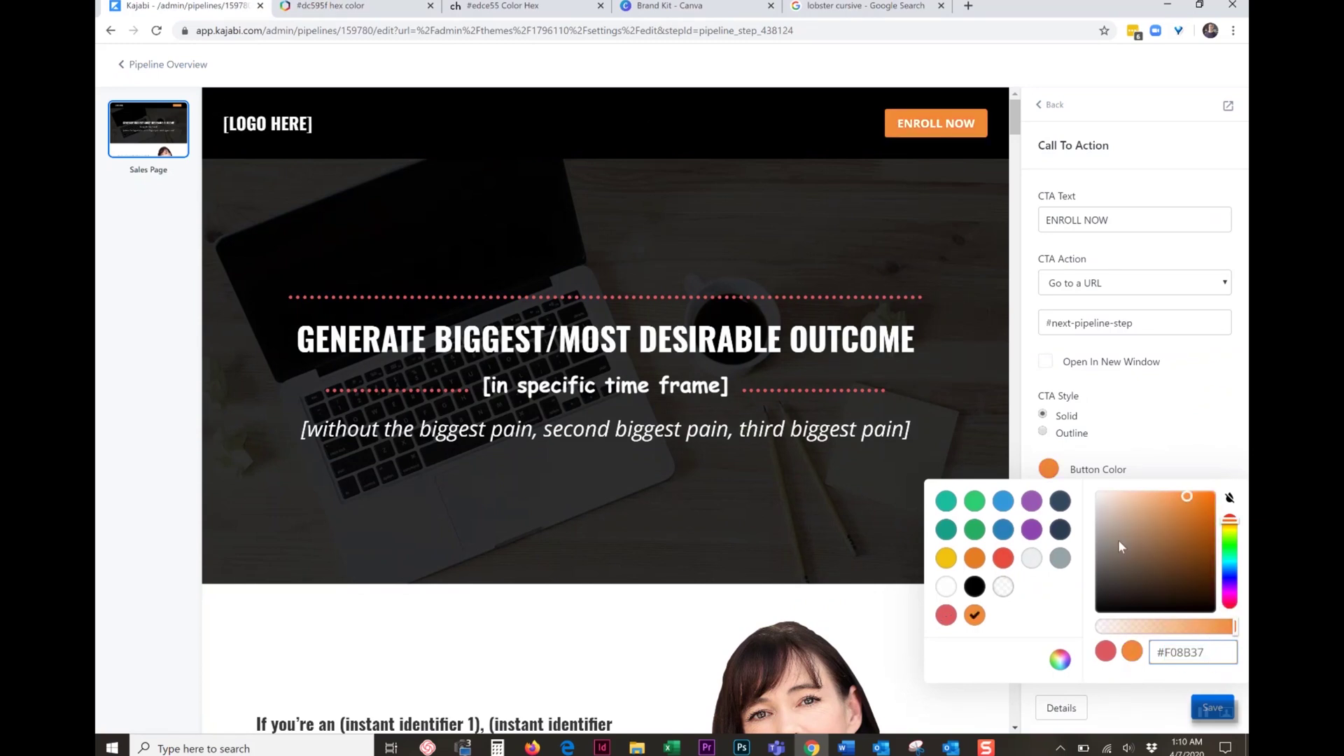
pyautogui.click(908, 95)
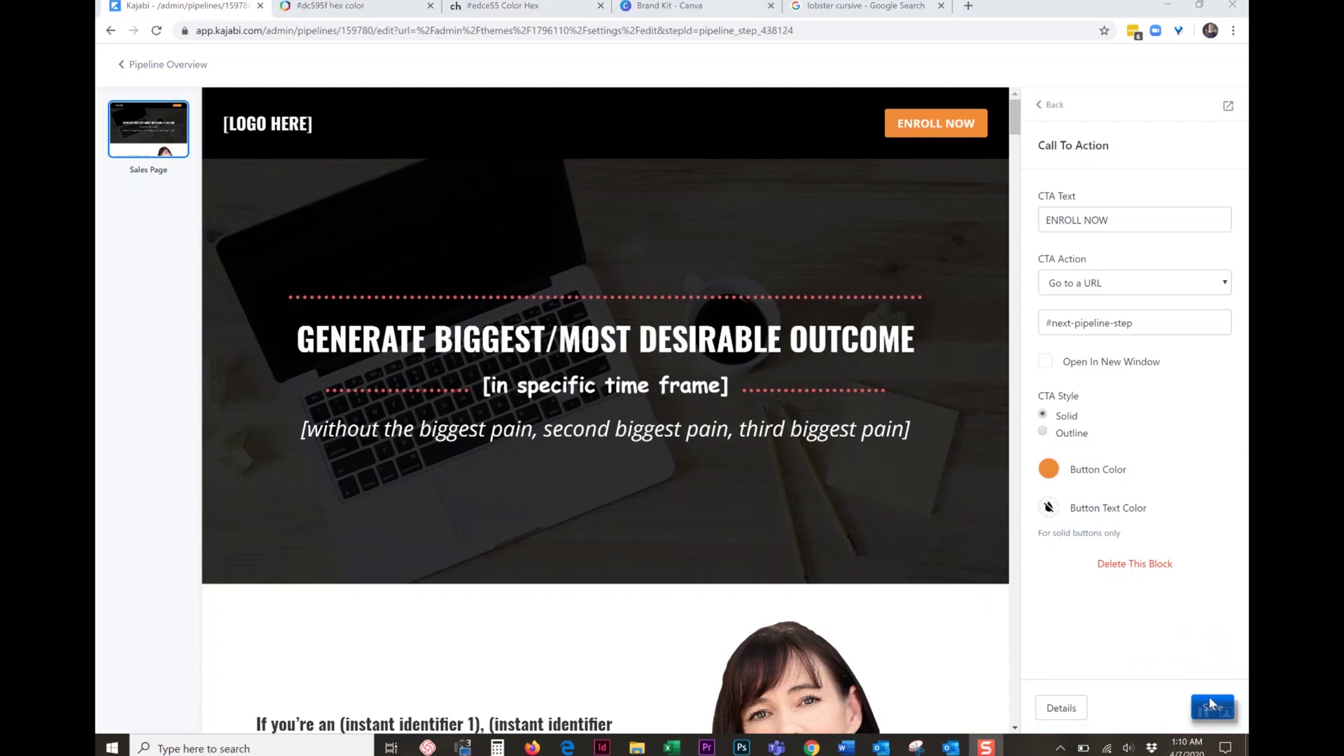
# Open the hero headline block and view its HTML source, closing it without changes.
pyautogui.click(838, 362)
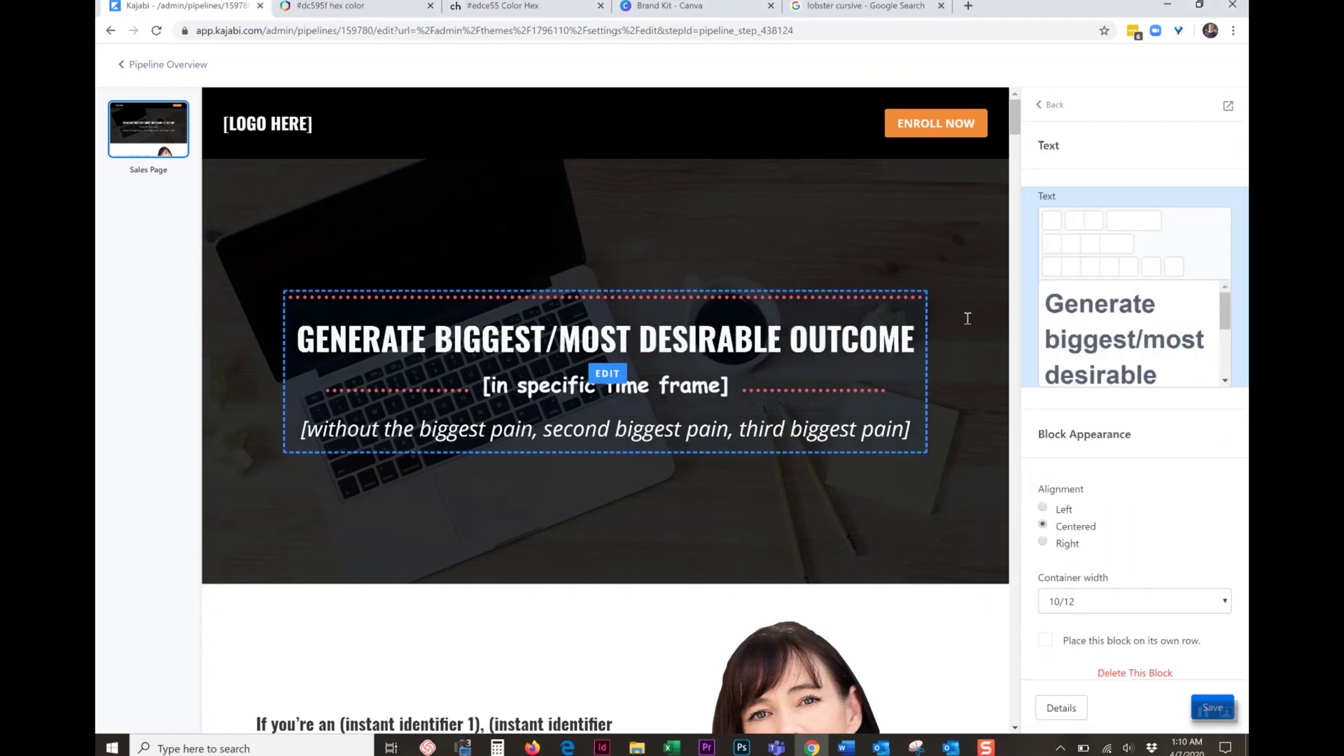
pyautogui.moveTo(1218, 318); pyautogui.dragTo(1218, 392)
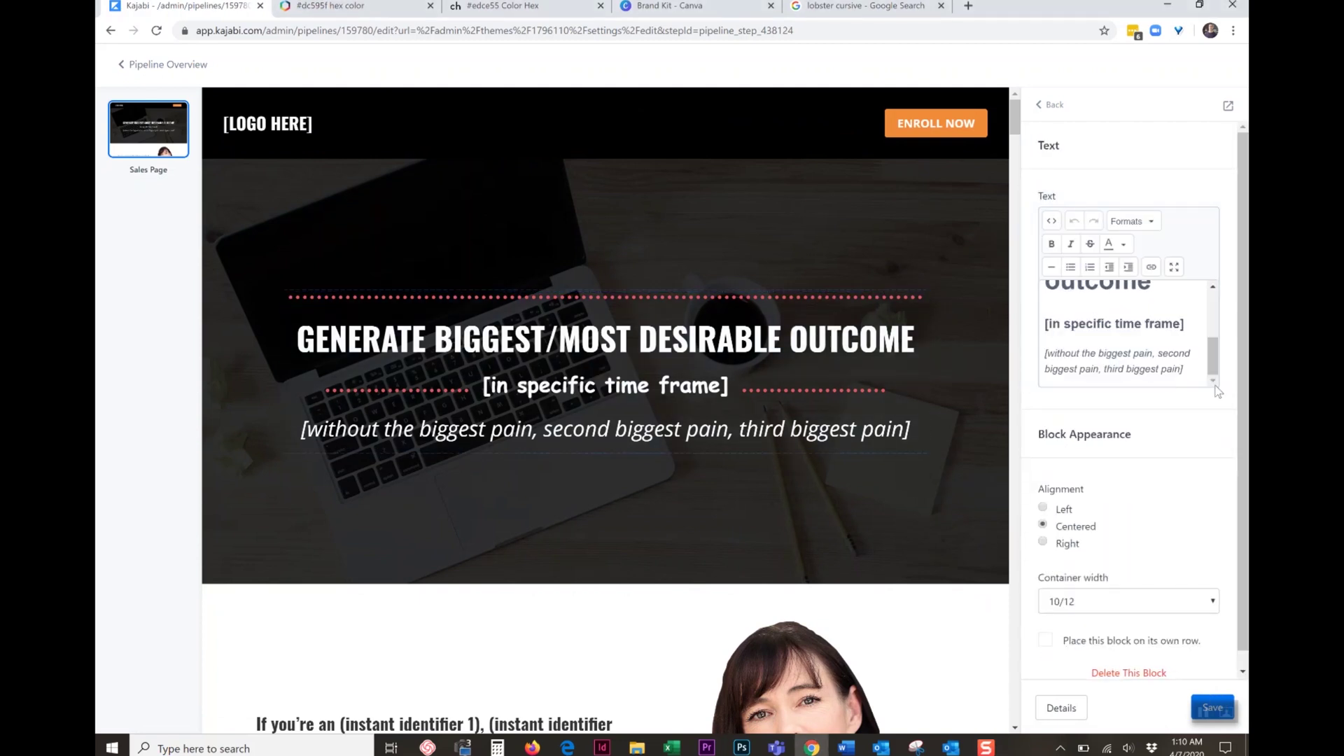
pyautogui.click(1143, 225)
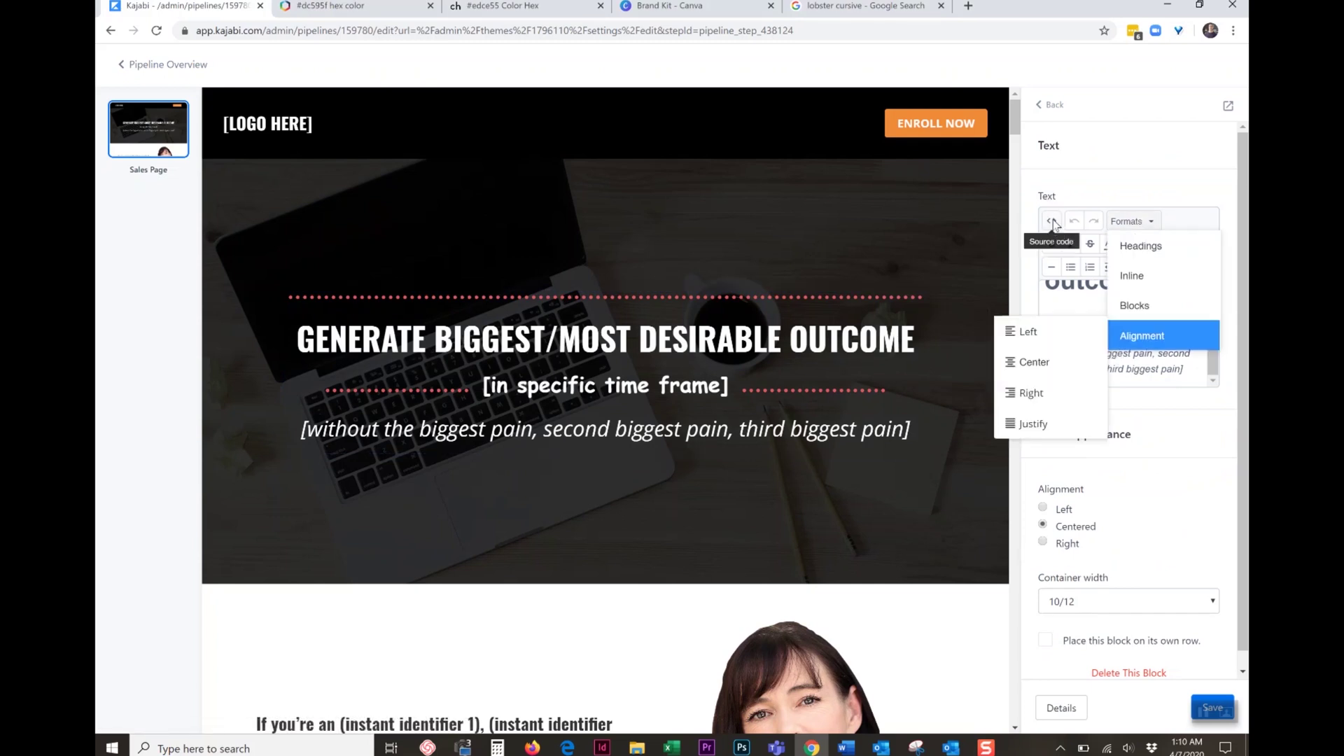
pyautogui.click(1053, 222)
pyautogui.click(1052, 222)
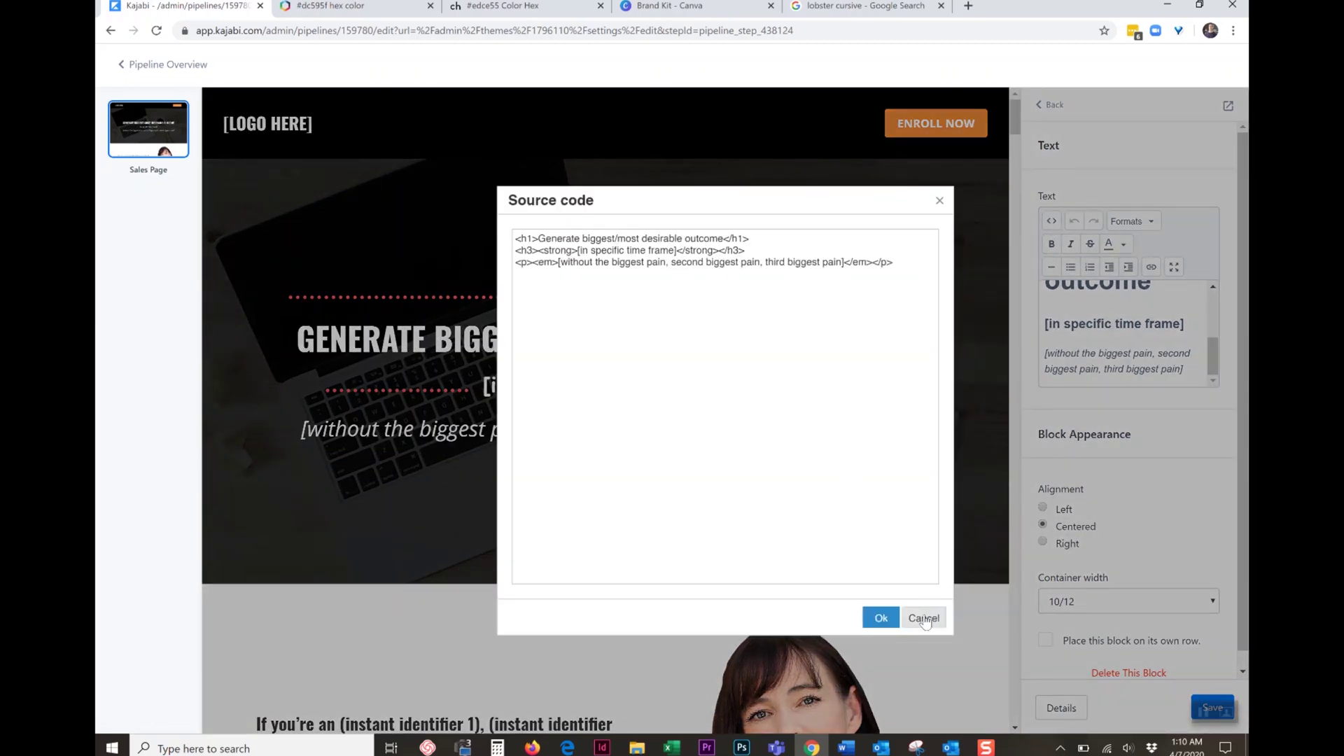
pyautogui.click(924, 617)
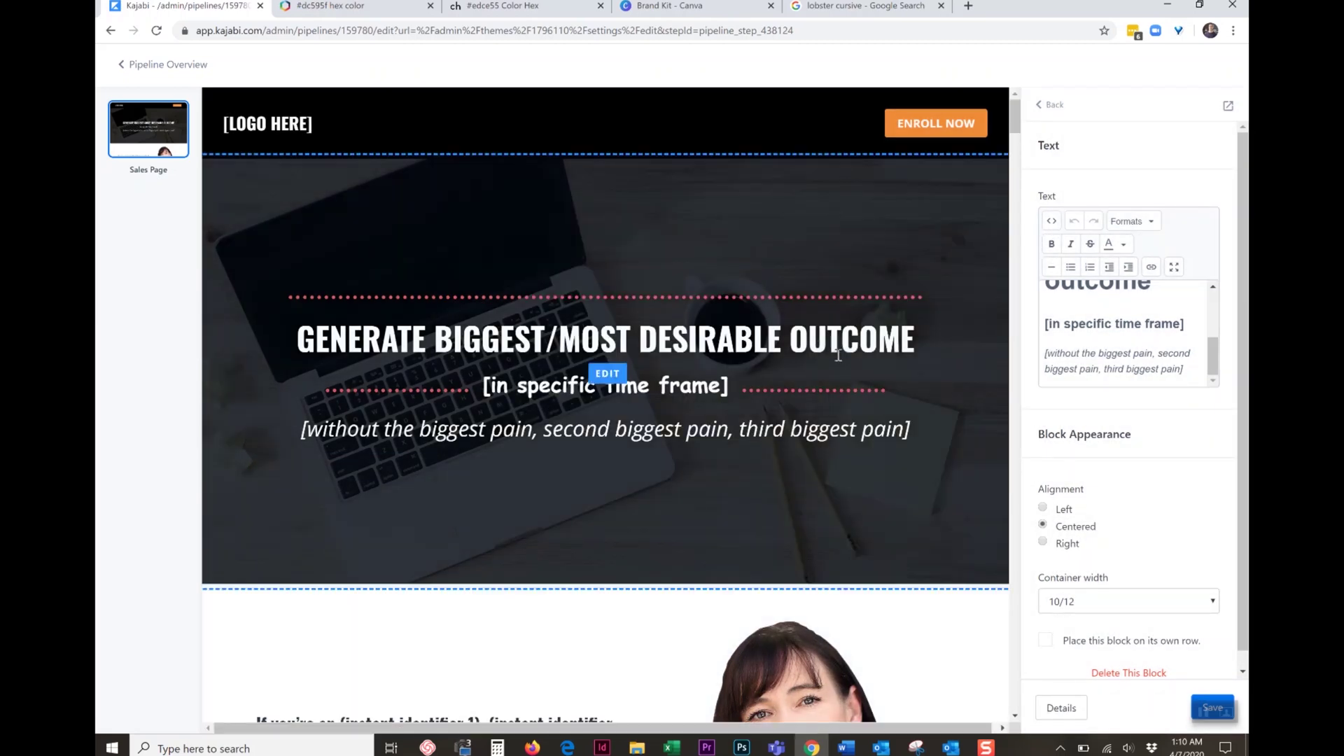
pyautogui.moveTo(709, 386); pyautogui.dragTo(506, 387)
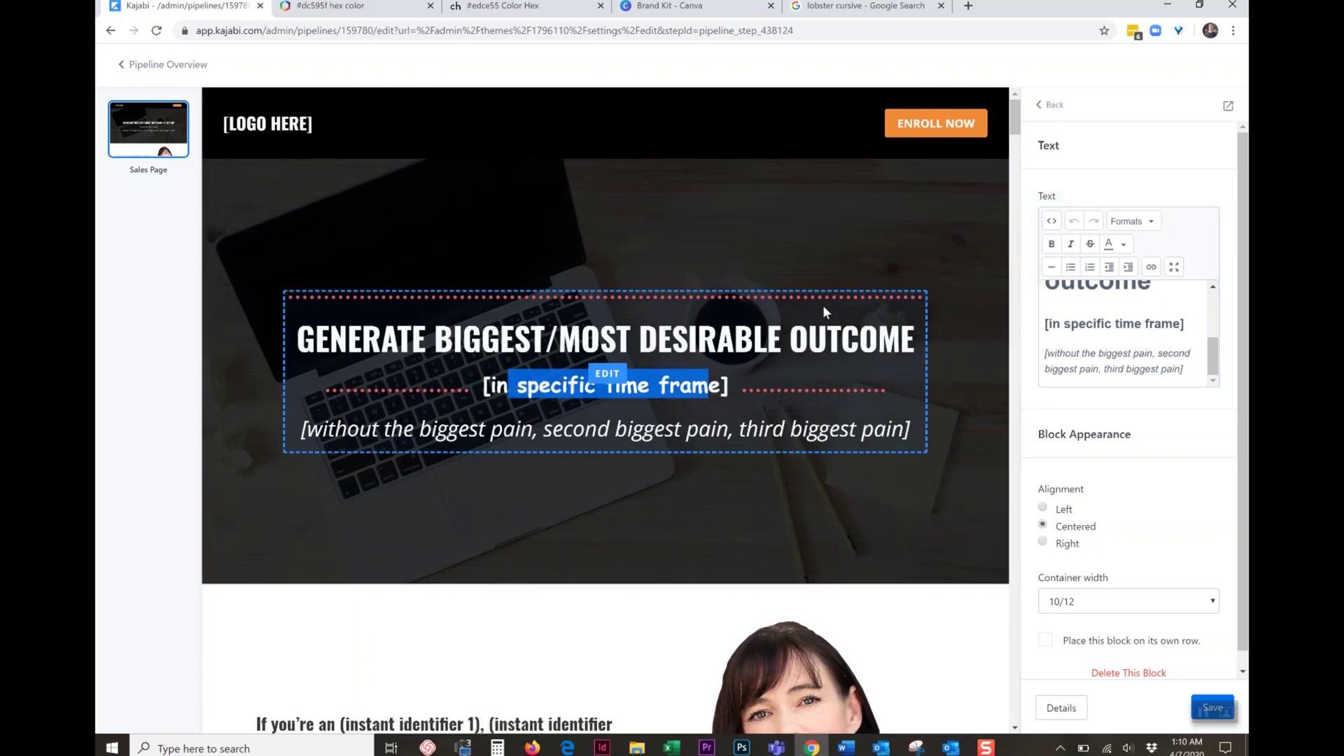
pyautogui.moveTo(1015, 116); pyautogui.dragTo(1013, 175)
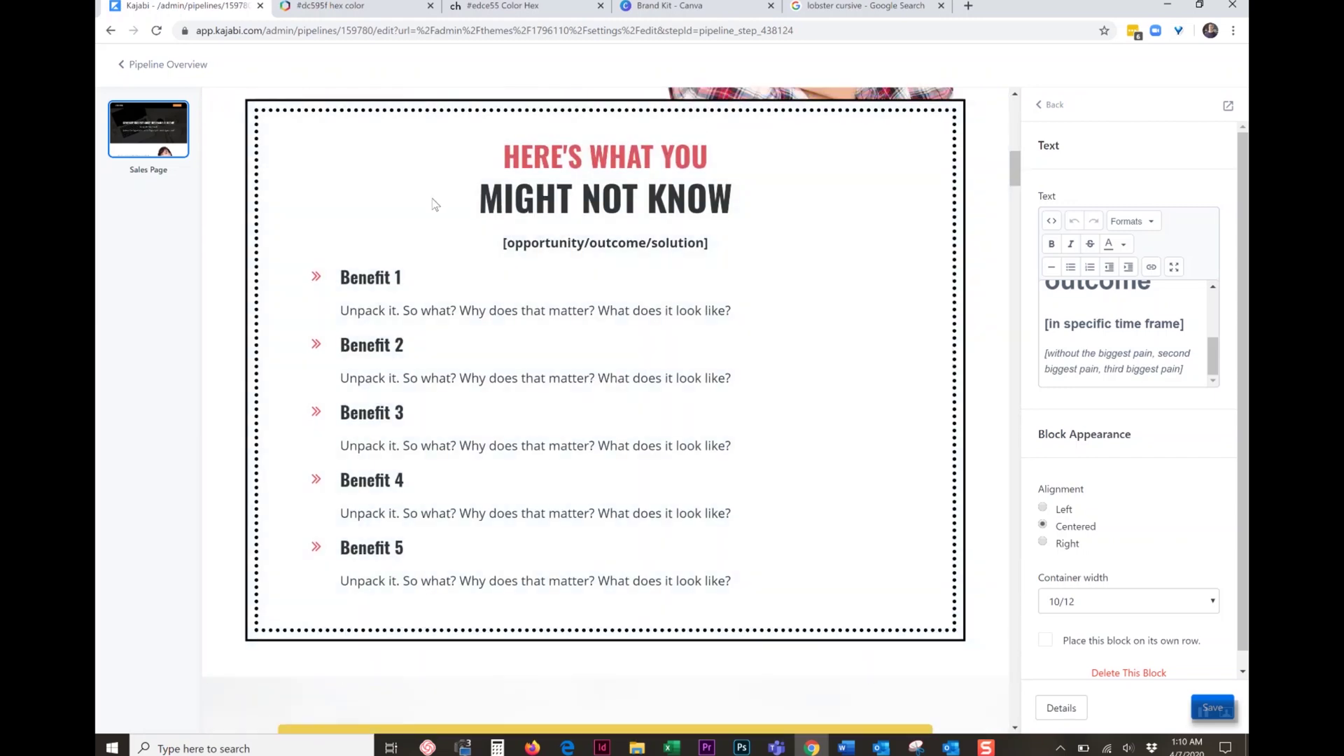
# Inspect the benefits block's text settings and the Ver 1 section settings.
pyautogui.click(317, 281)
pyautogui.scroll(-10, 1010, 191)
pyautogui.scroll(8, 1010, 192)
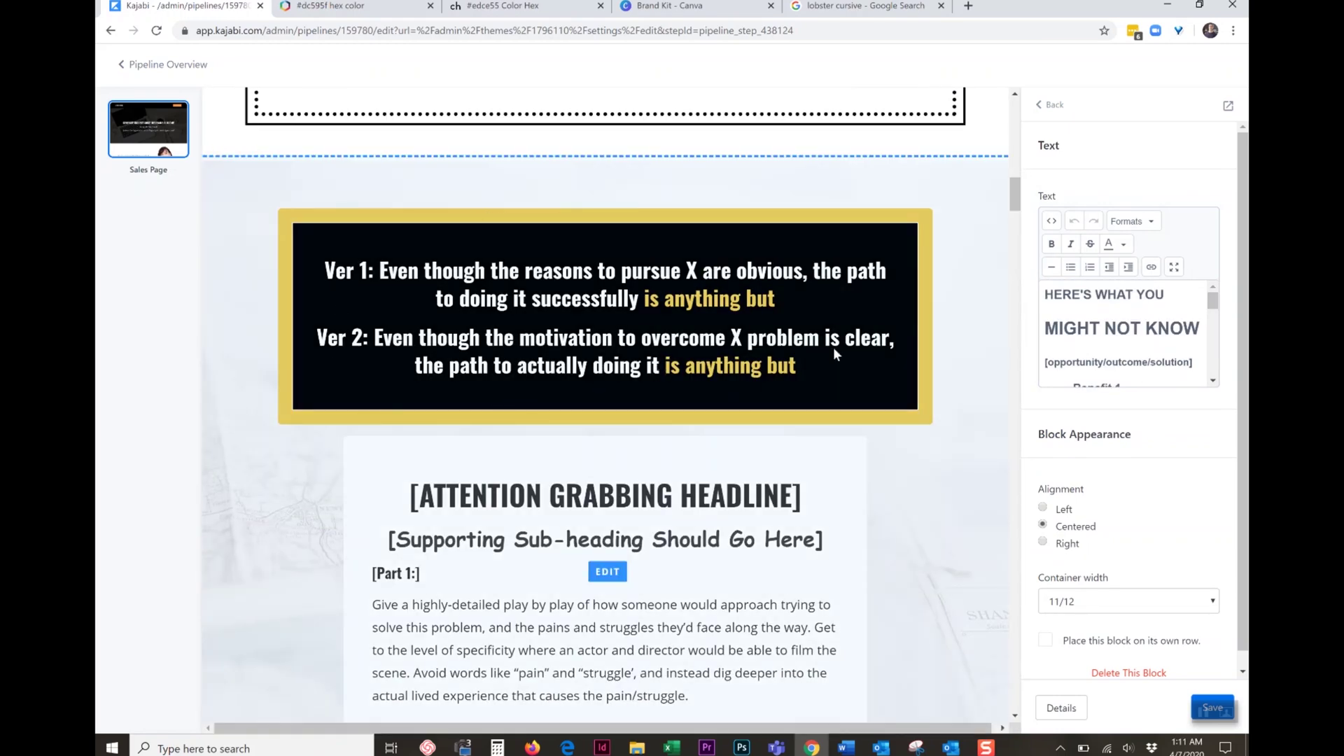
pyautogui.click(888, 356)
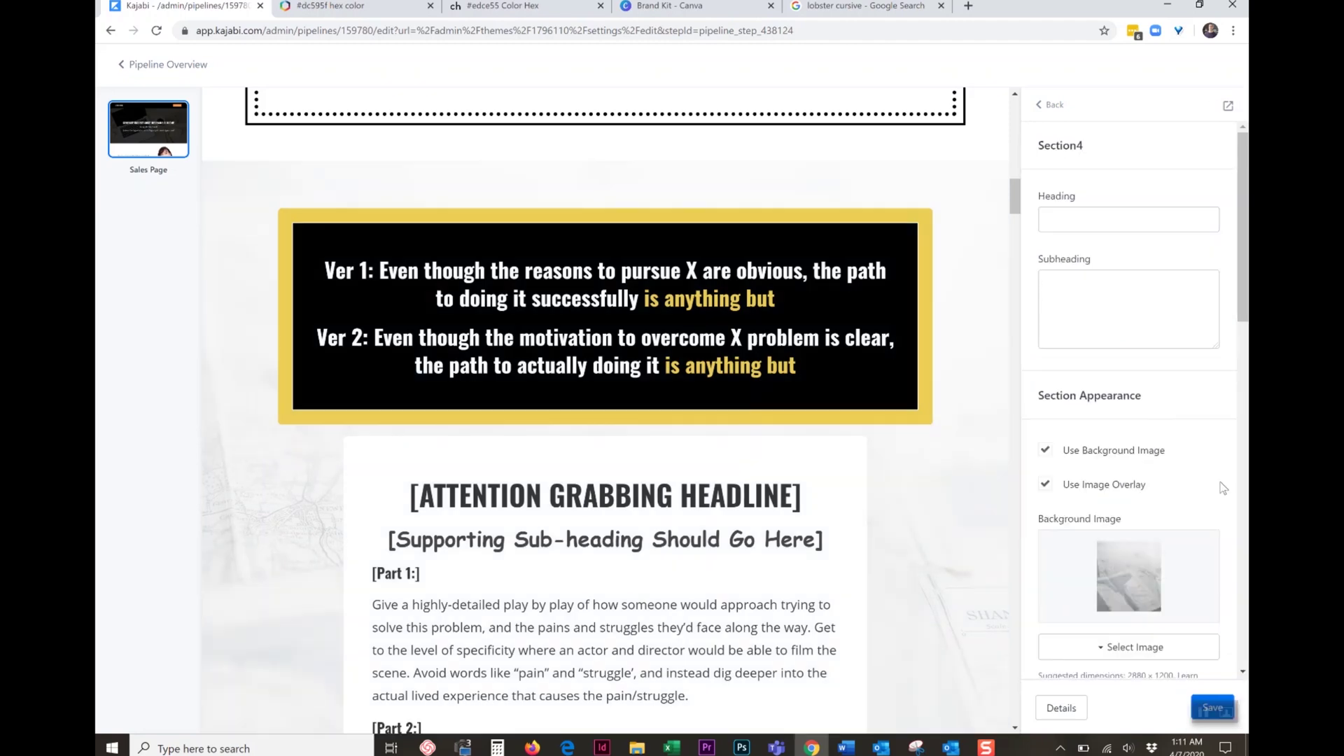
pyautogui.scroll(-6, 1224, 488)
pyautogui.scroll(-5, 1223, 488)
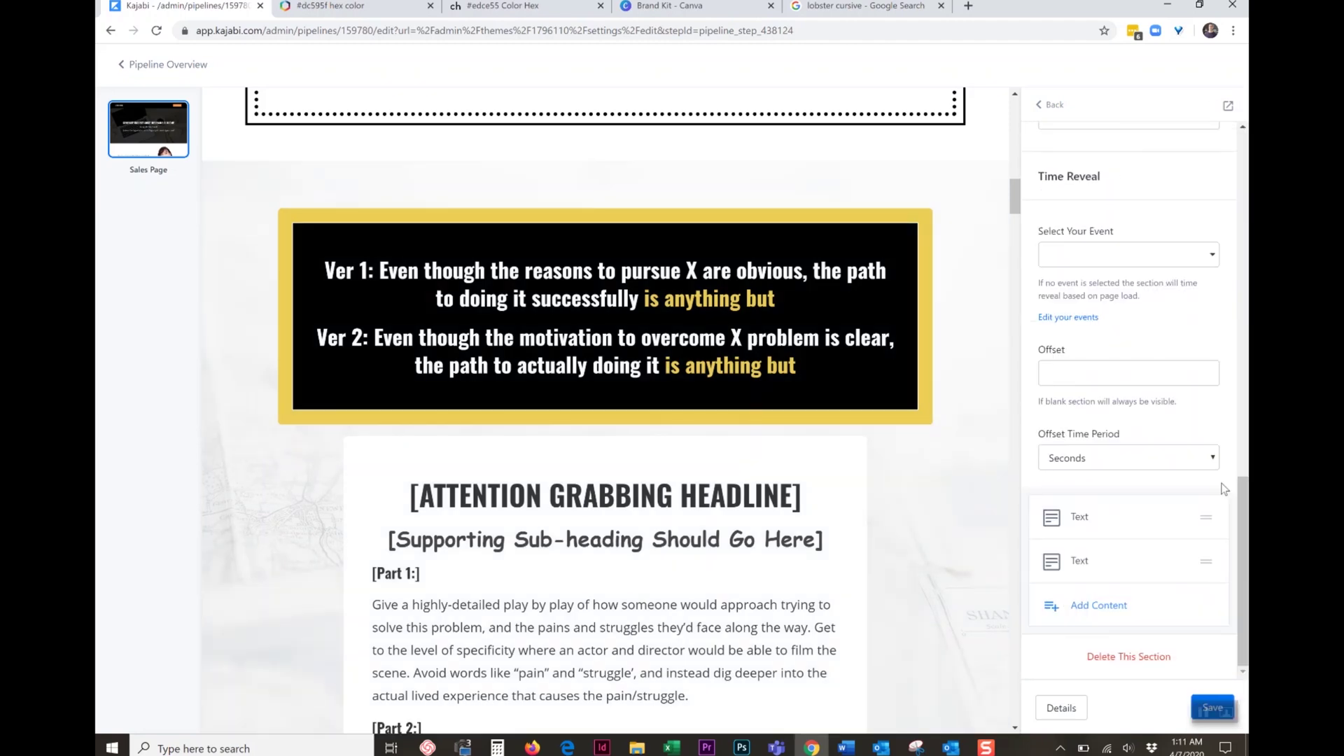
# Review the Ver 2 text block, then open the Attention Grabbing Headline block settings.
pyautogui.click(1080, 518)
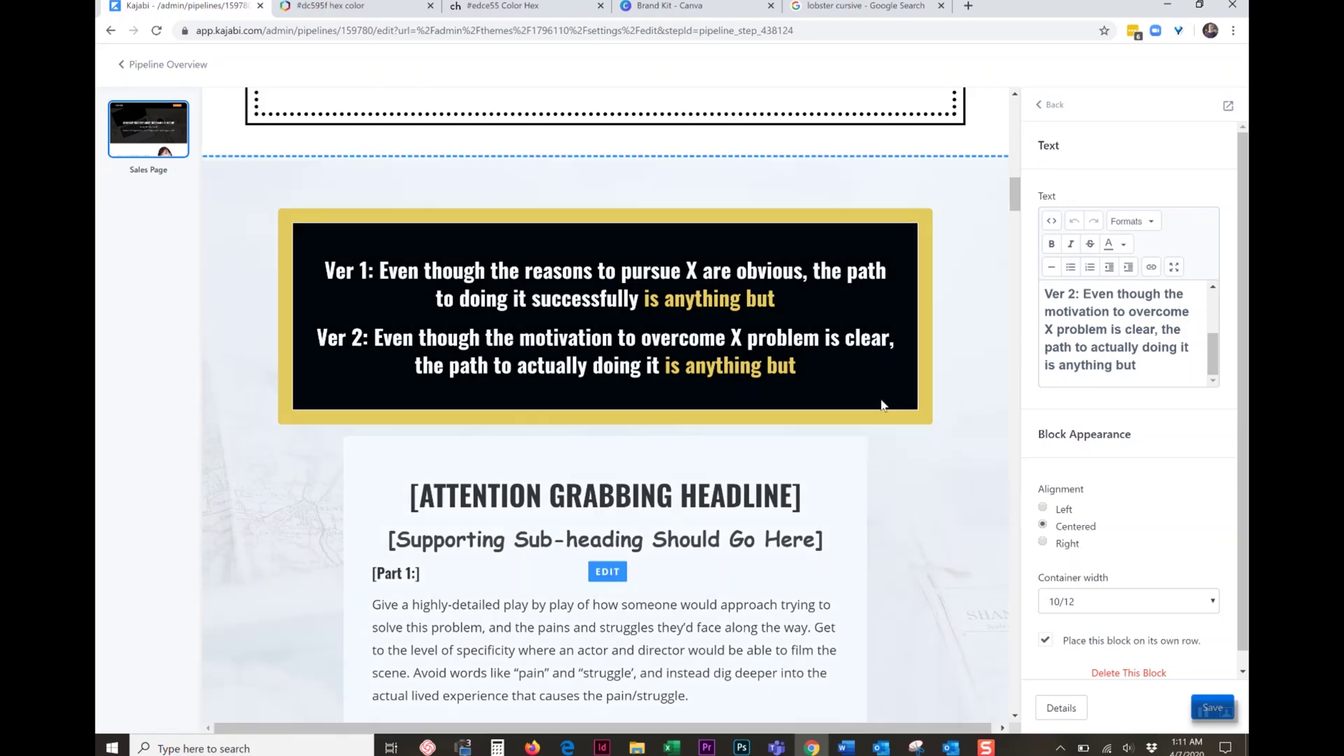
pyautogui.scroll(-4, 1014, 206)
pyautogui.scroll(2, 840, 294)
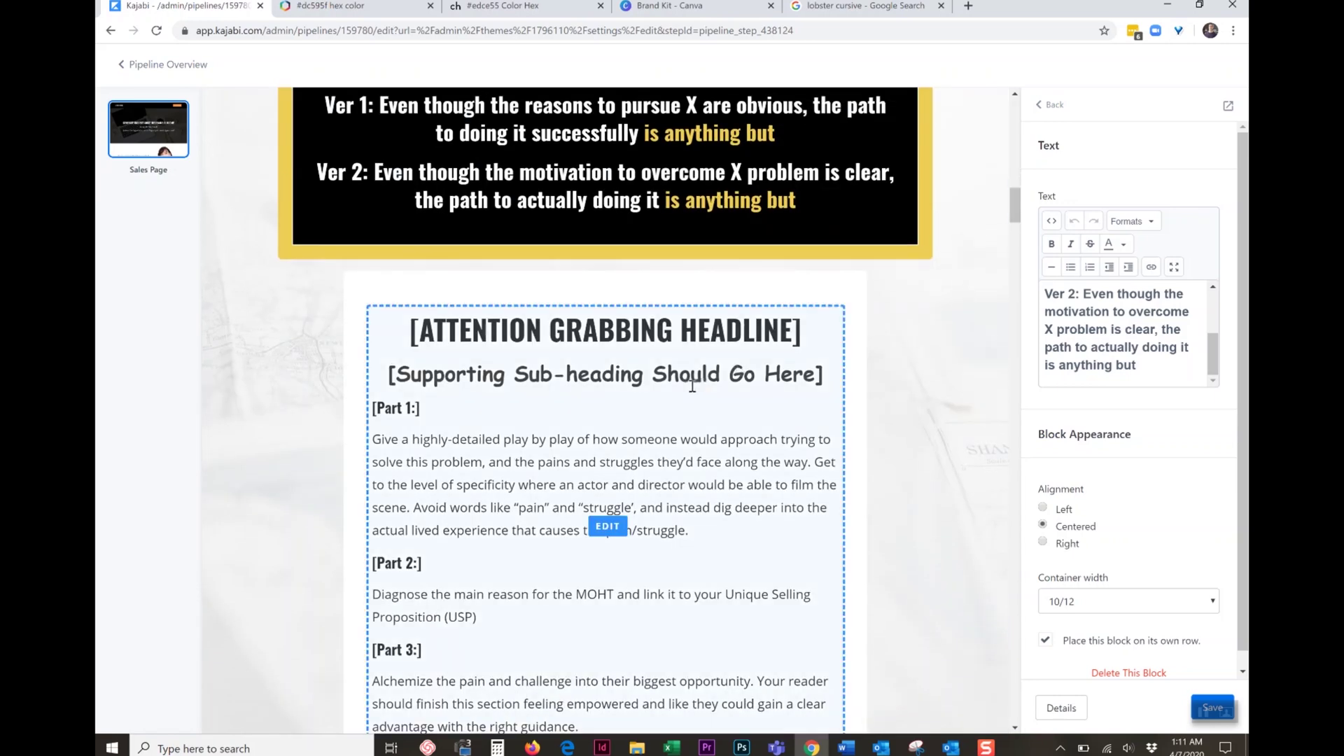
pyautogui.moveTo(679, 375); pyautogui.dragTo(751, 376)
pyautogui.click(751, 375)
pyautogui.moveTo(1015, 207); pyautogui.dragTo(1013, 703)
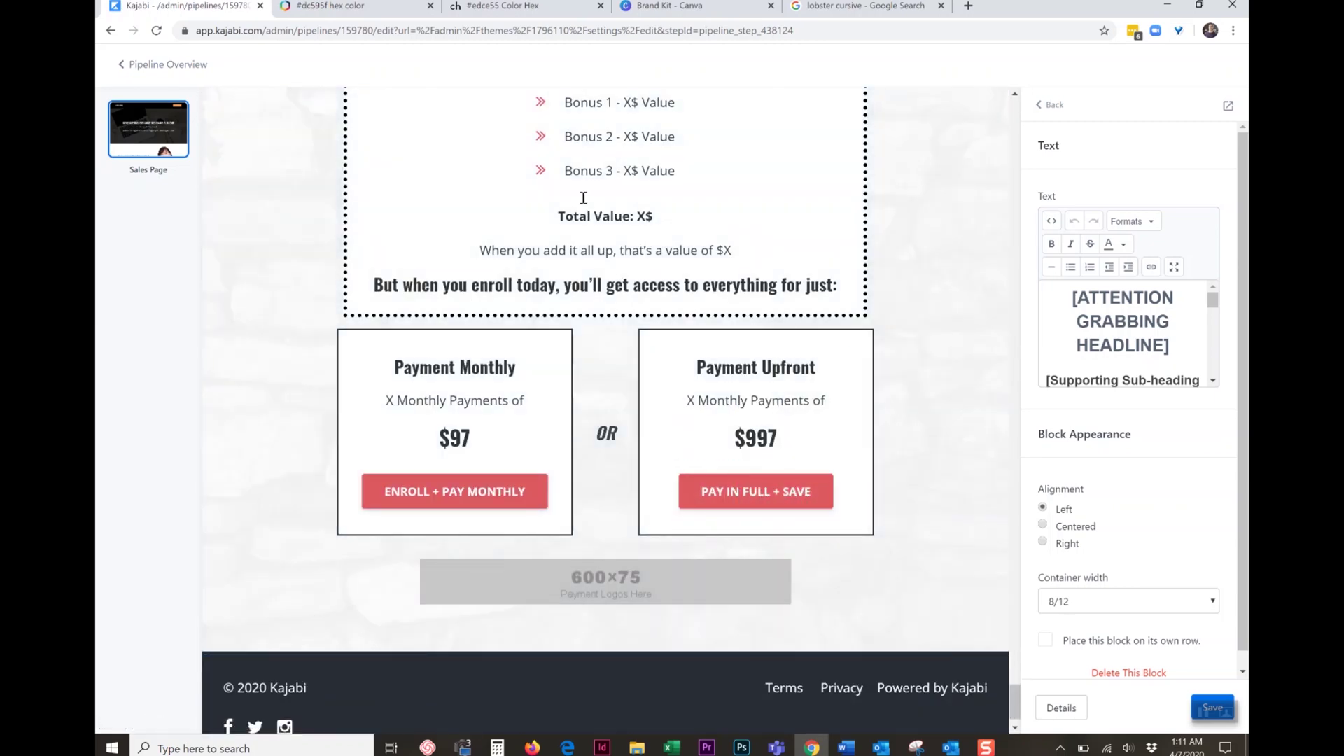
# Go back to the sales page sections list and open the Custom Styles section.
pyautogui.click(1053, 106)
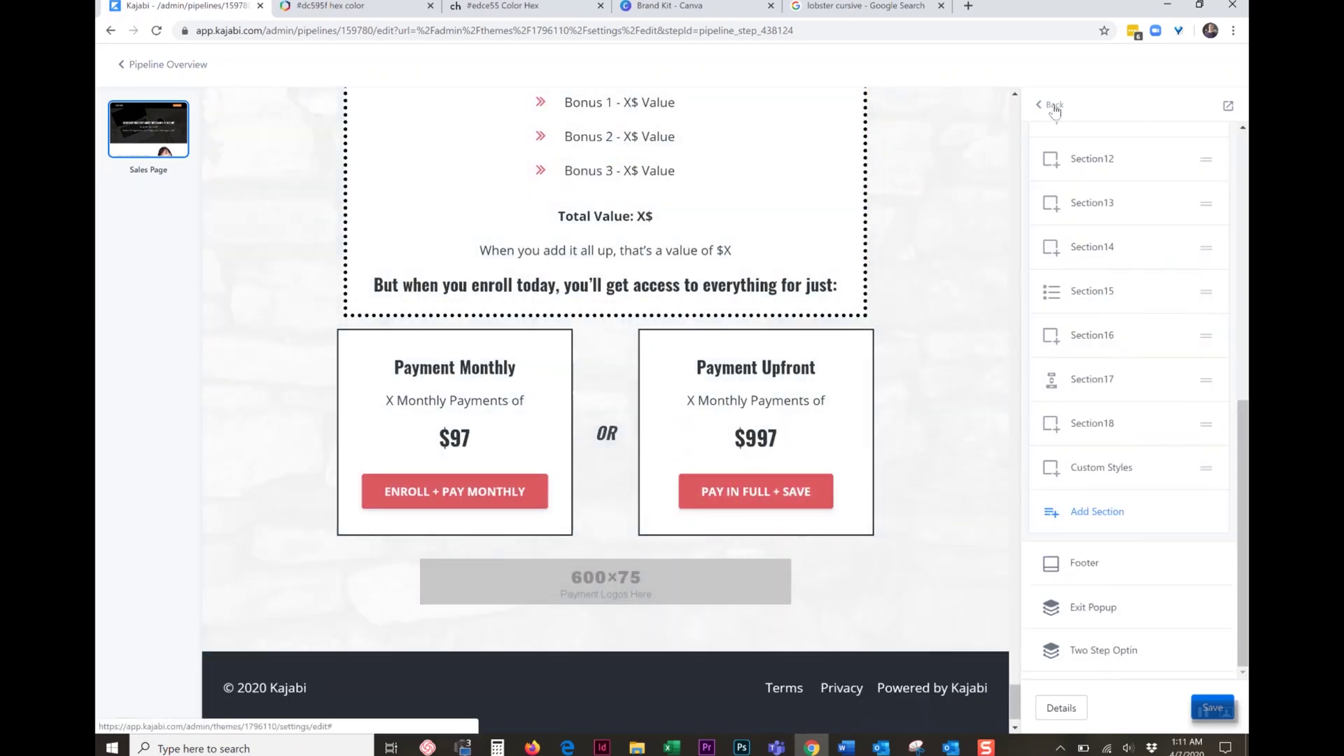
pyautogui.click(1053, 105)
pyautogui.click(1047, 106)
pyautogui.click(1046, 106)
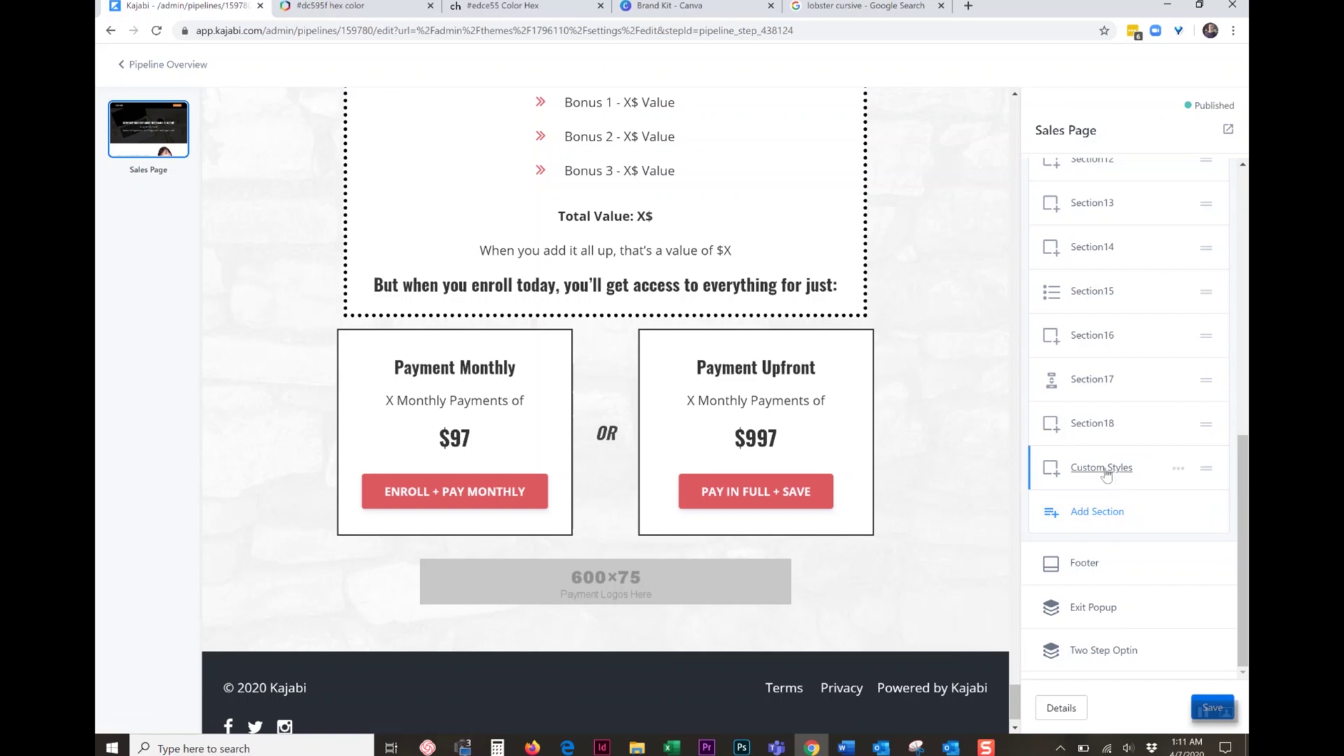
pyautogui.click(1102, 468)
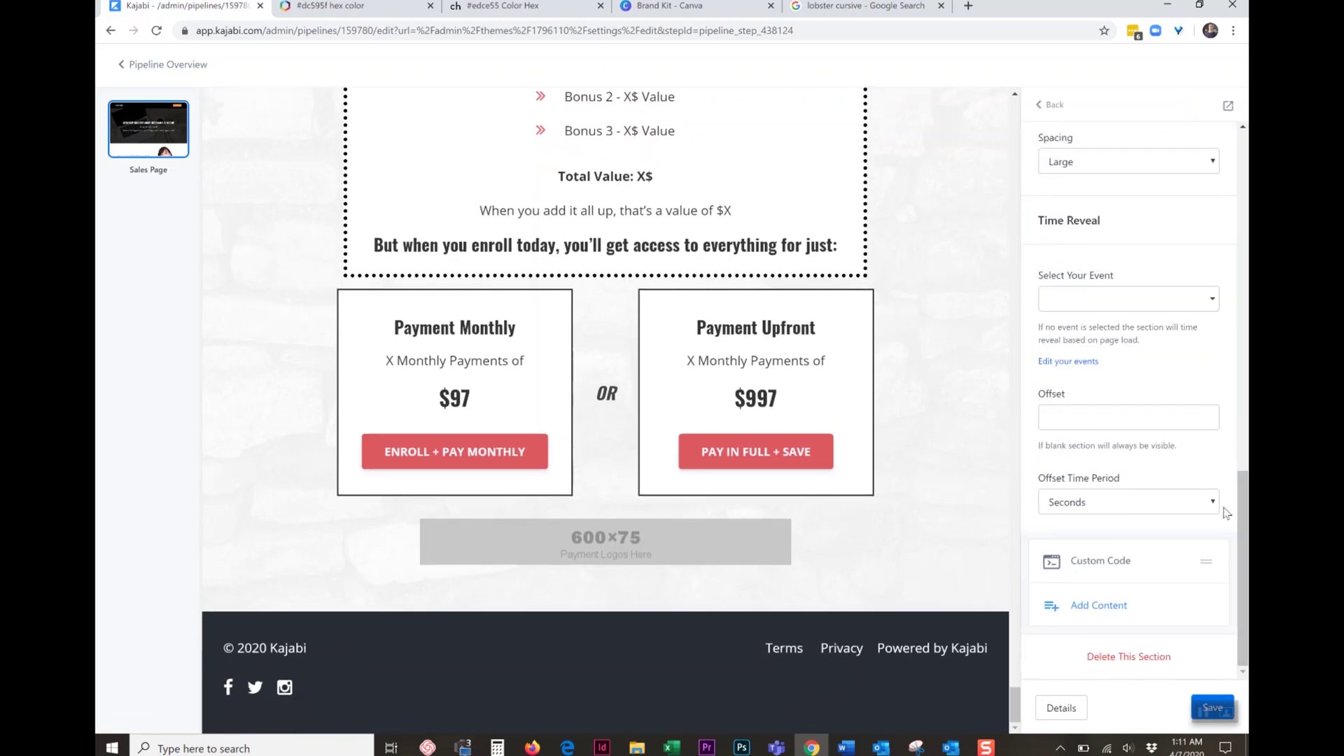
pyautogui.moveTo(1243, 518); pyautogui.dragTo(1129, 732)
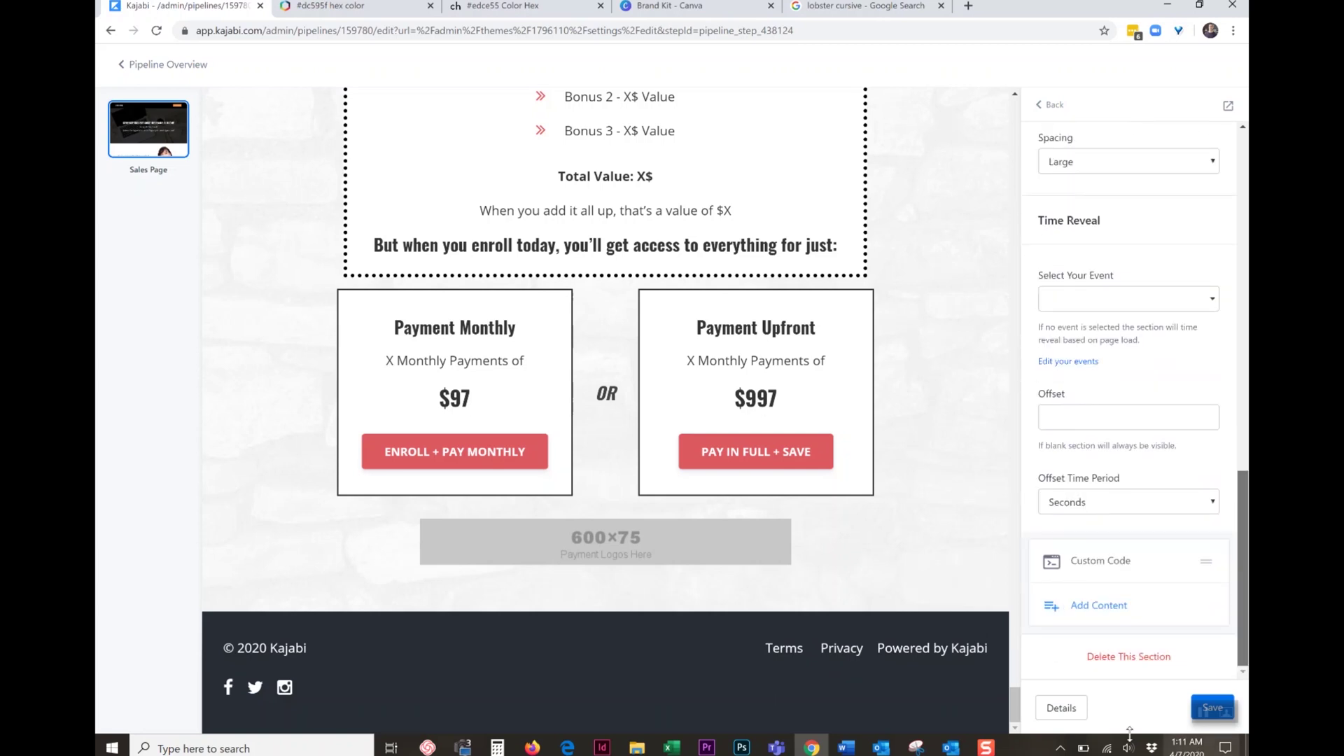
# Open the Custom Code block and select all of its CSS.
pyautogui.click(1107, 562)
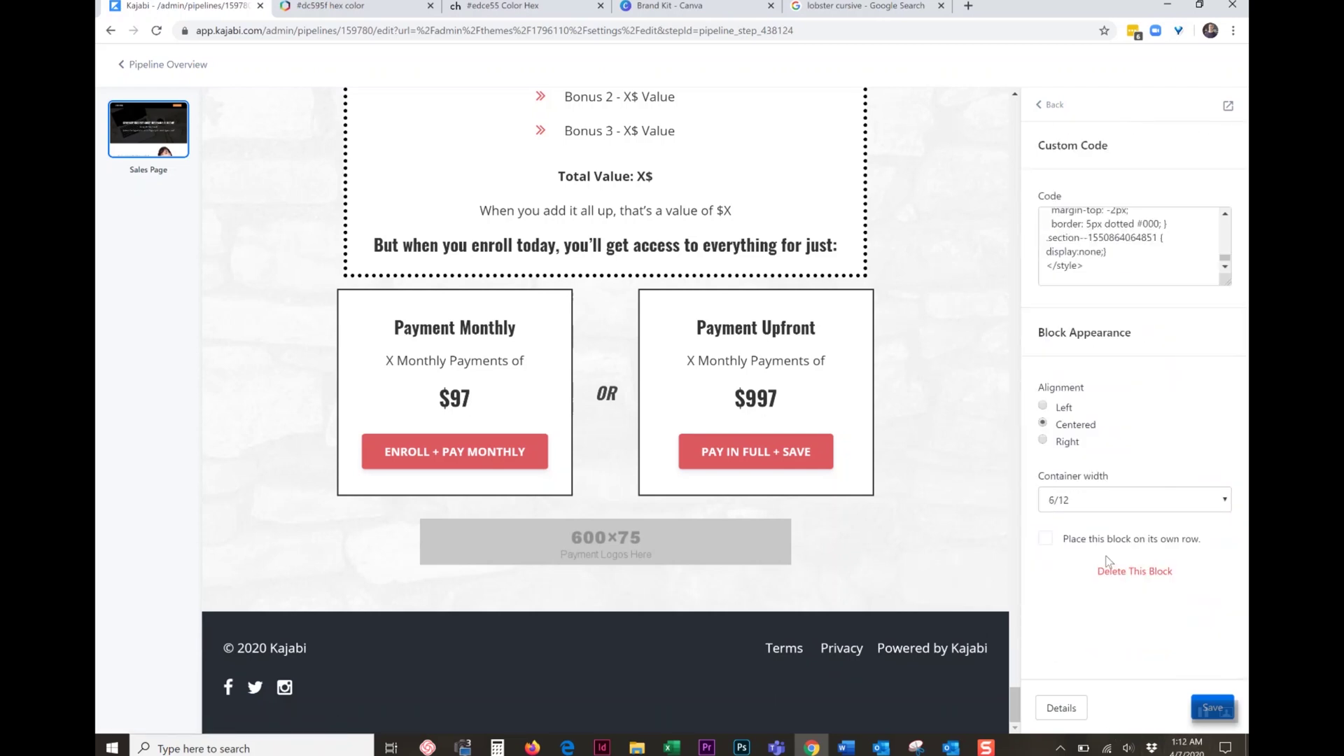
pyautogui.click(1145, 261)
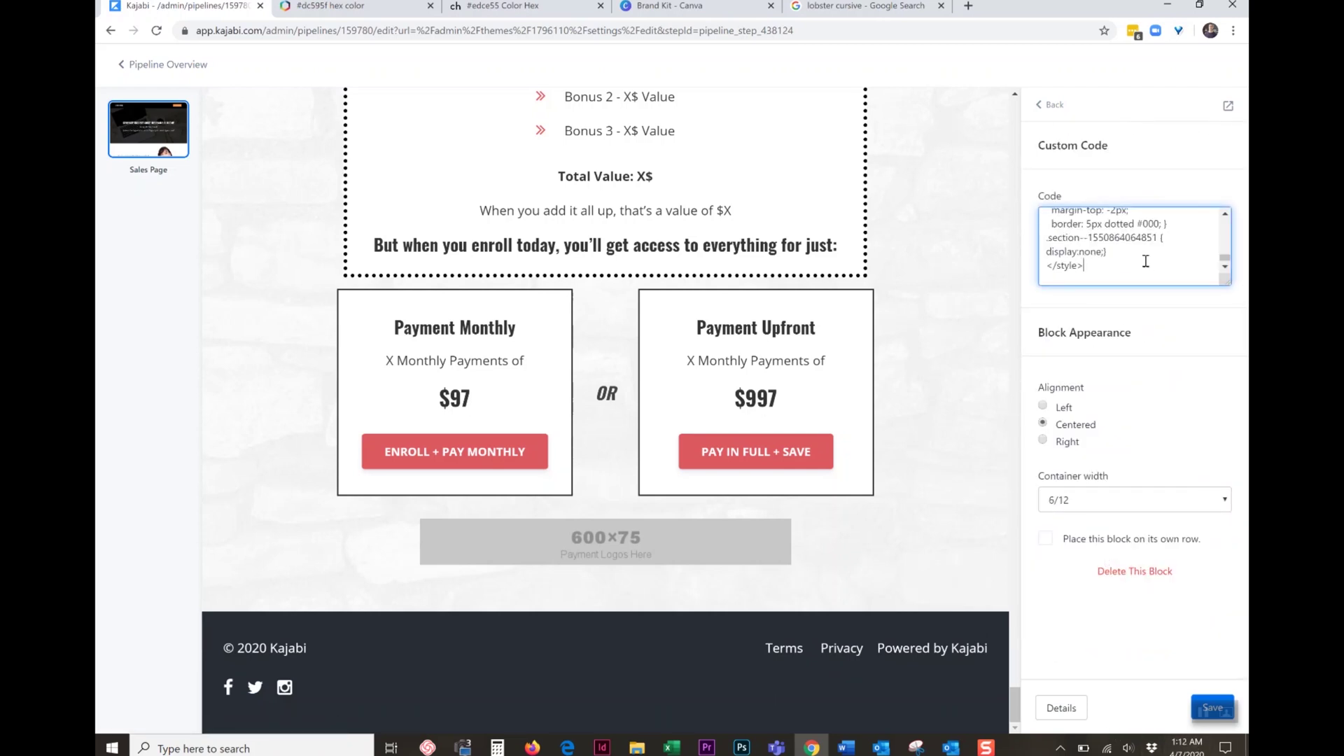
pyautogui.moveTo(1225, 259); pyautogui.dragTo(1219, 225)
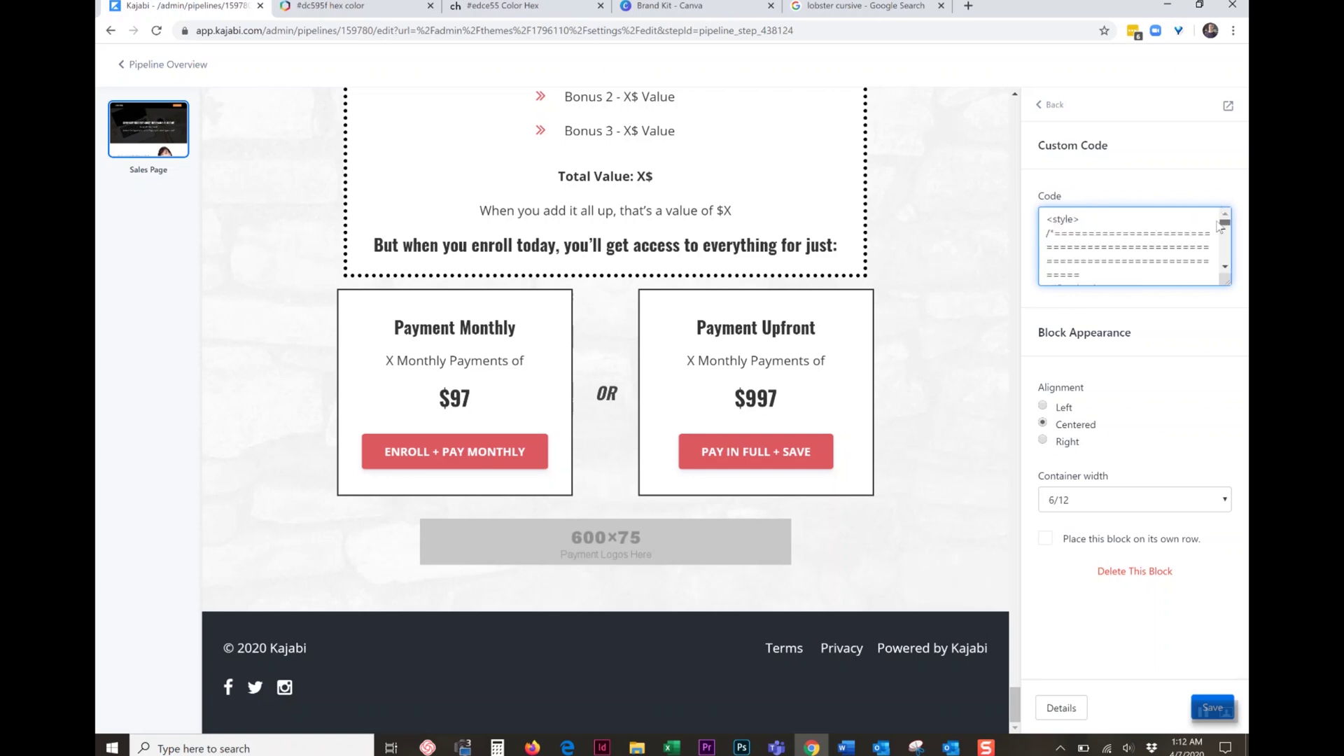
pyautogui.press('Return')
pyautogui.hotkey('ctrl', 'a')
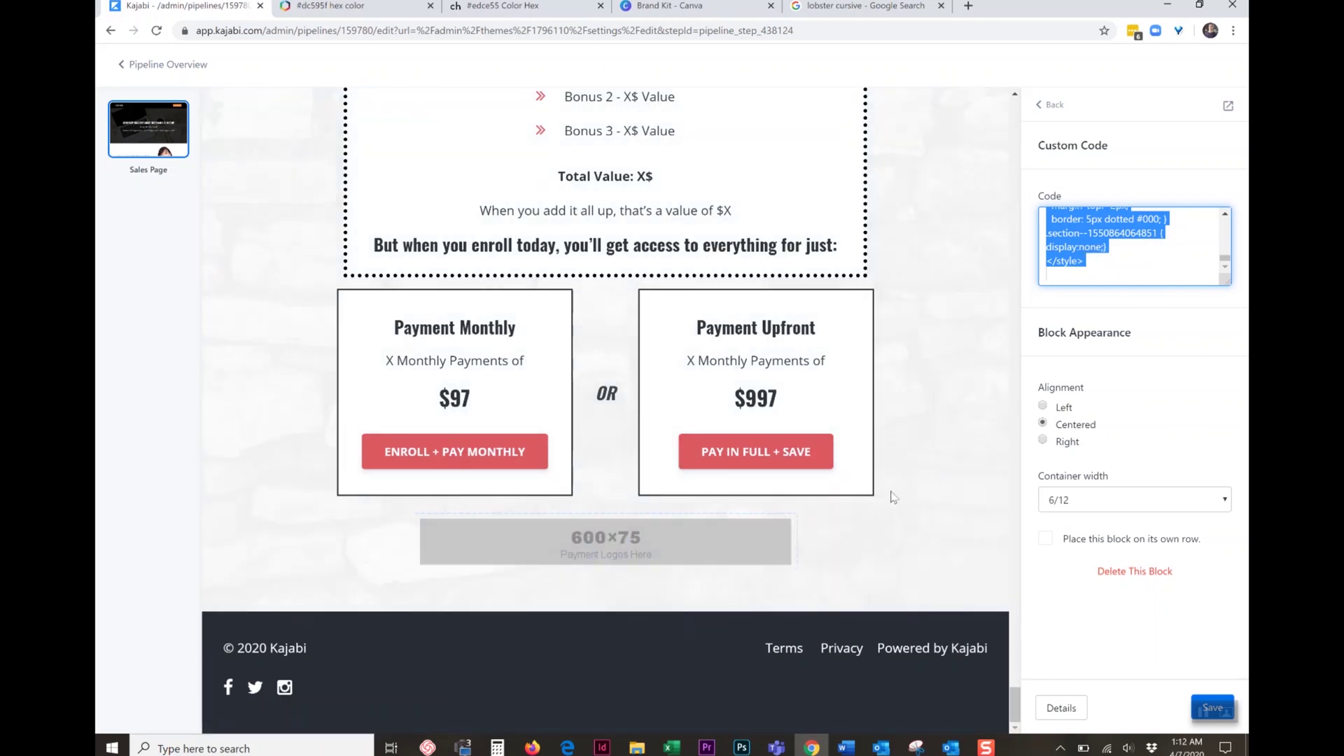
pyautogui.click(842, 750)
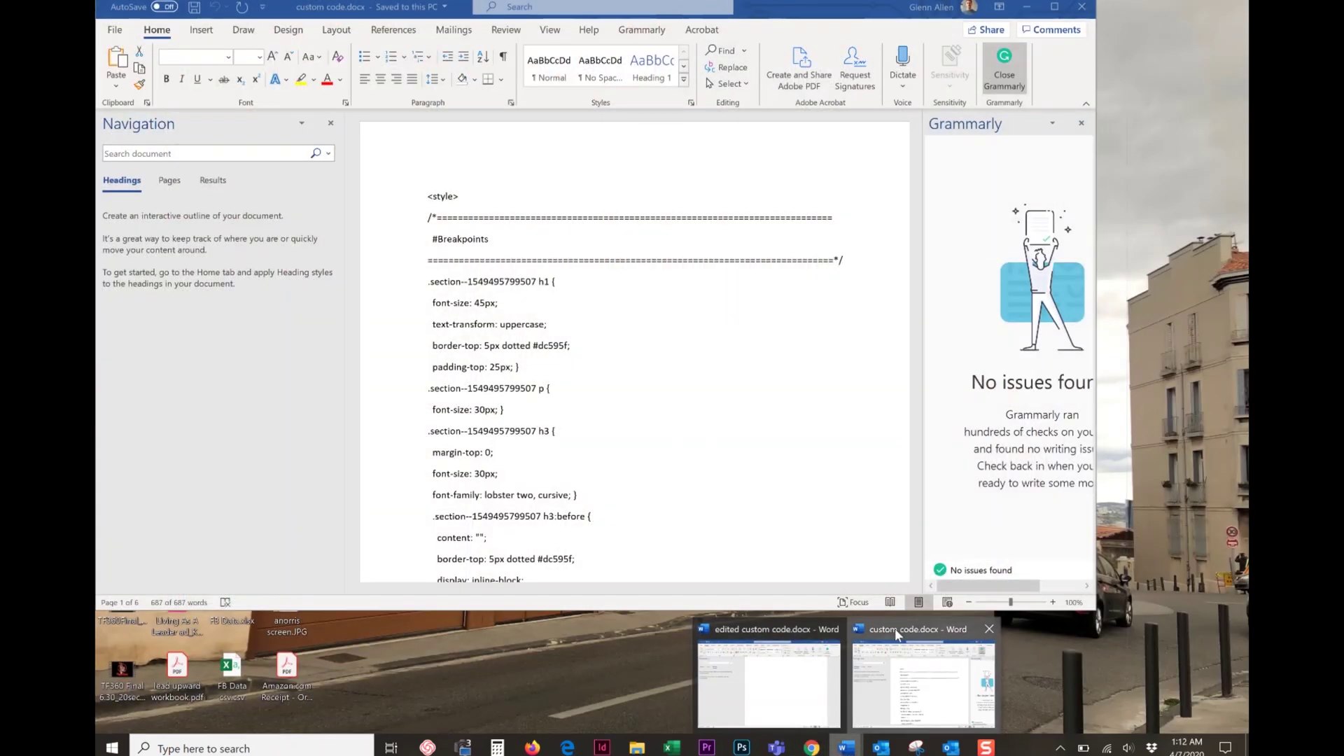
# Close the original custom code.docx document in Word.
pyautogui.click(896, 634)
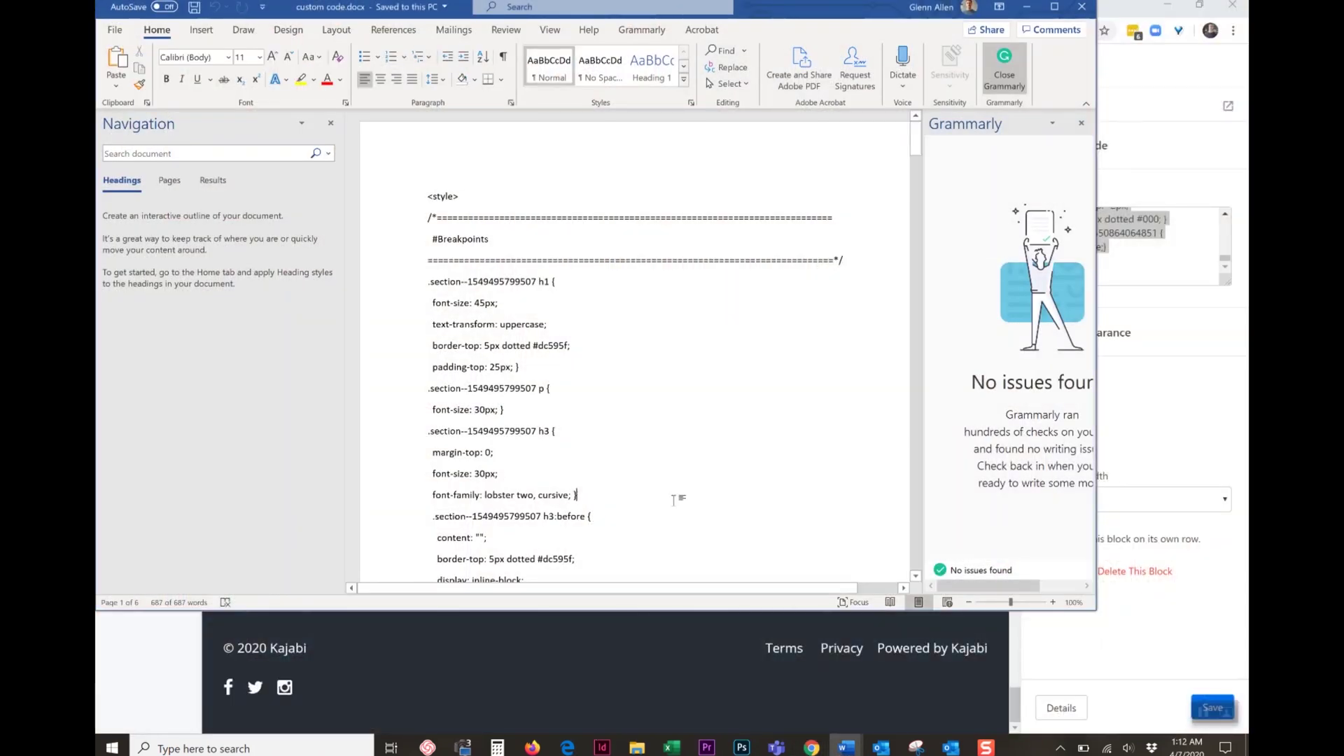
pyautogui.scroll(-8, 673, 507)
pyautogui.scroll(-6, 674, 502)
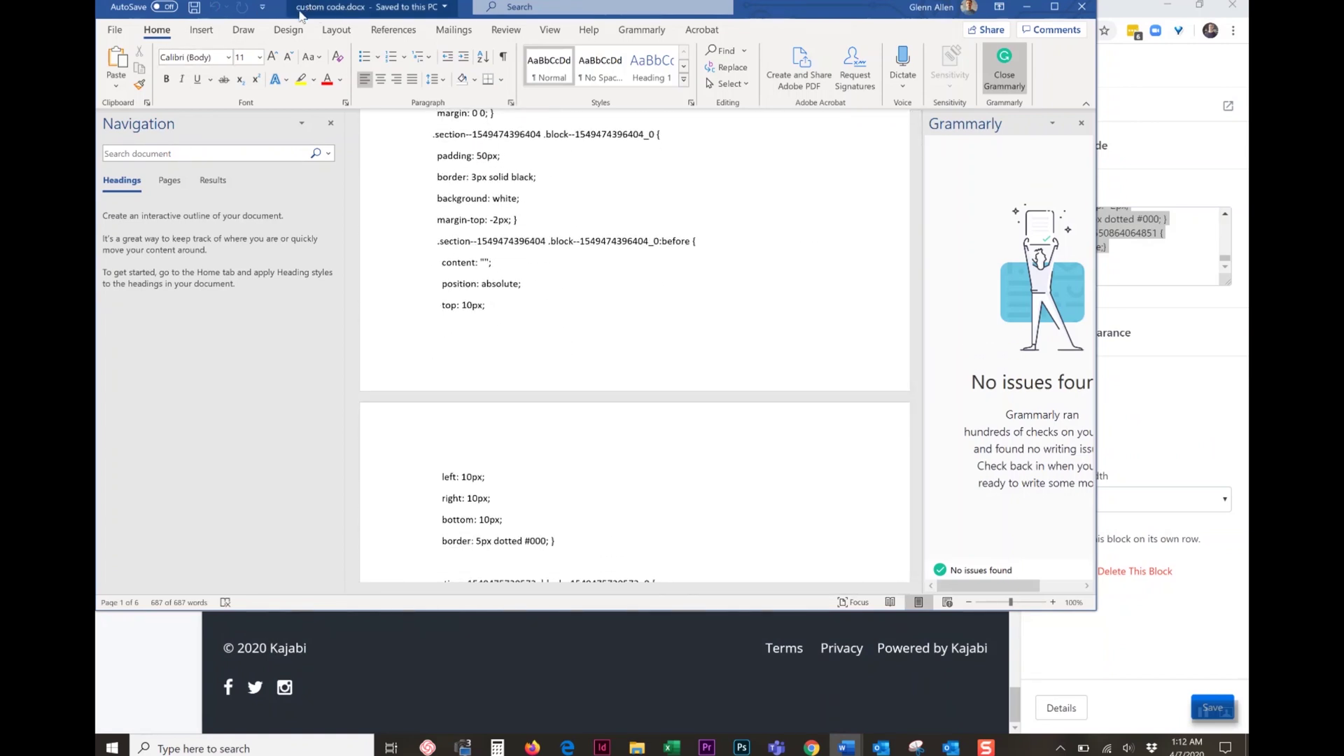
pyautogui.click(686, 350)
pyautogui.moveTo(846, 746)
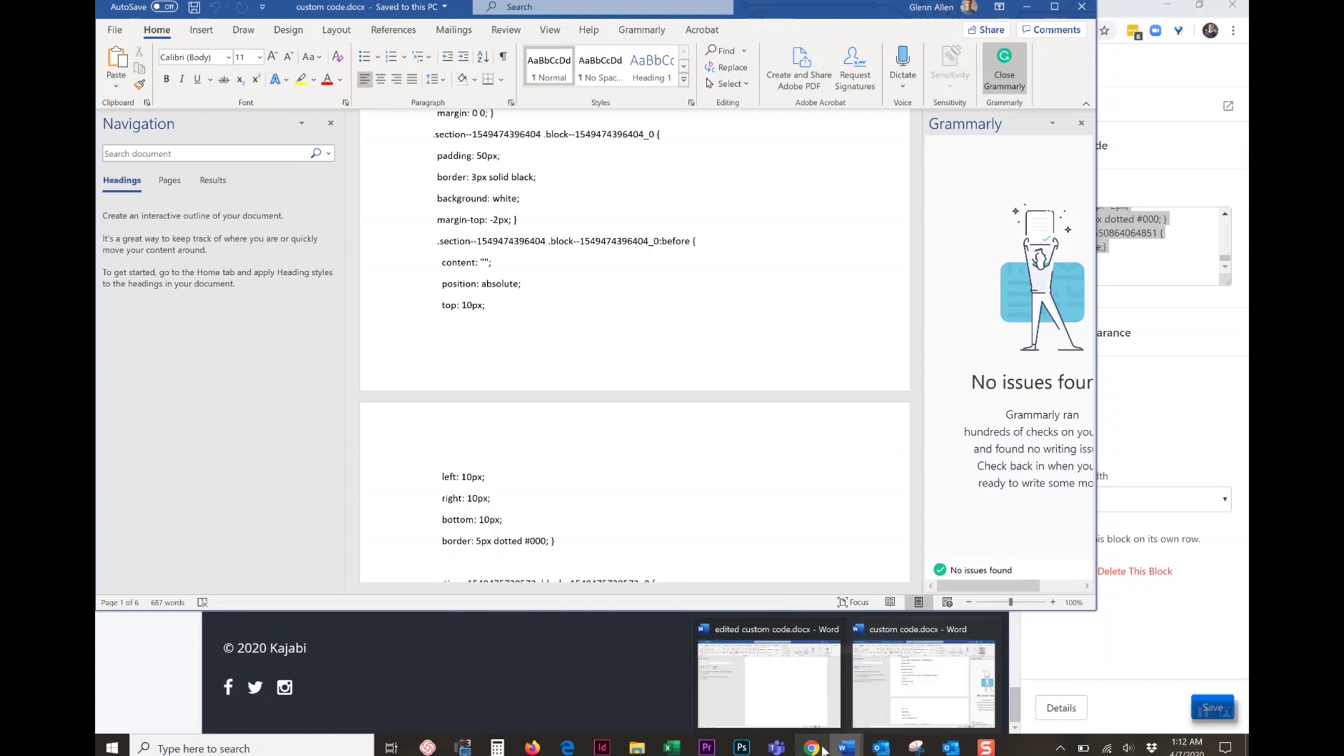
pyautogui.moveTo(989, 631)
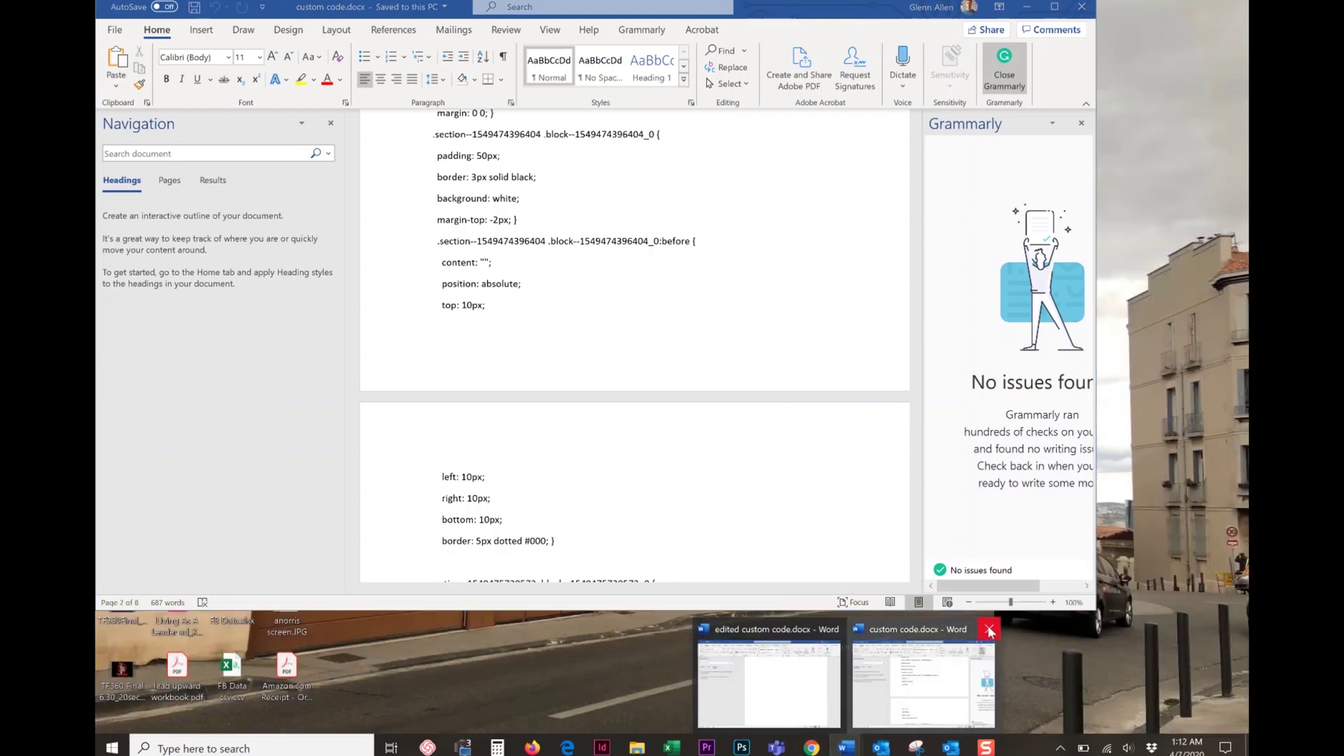
pyautogui.click(989, 631)
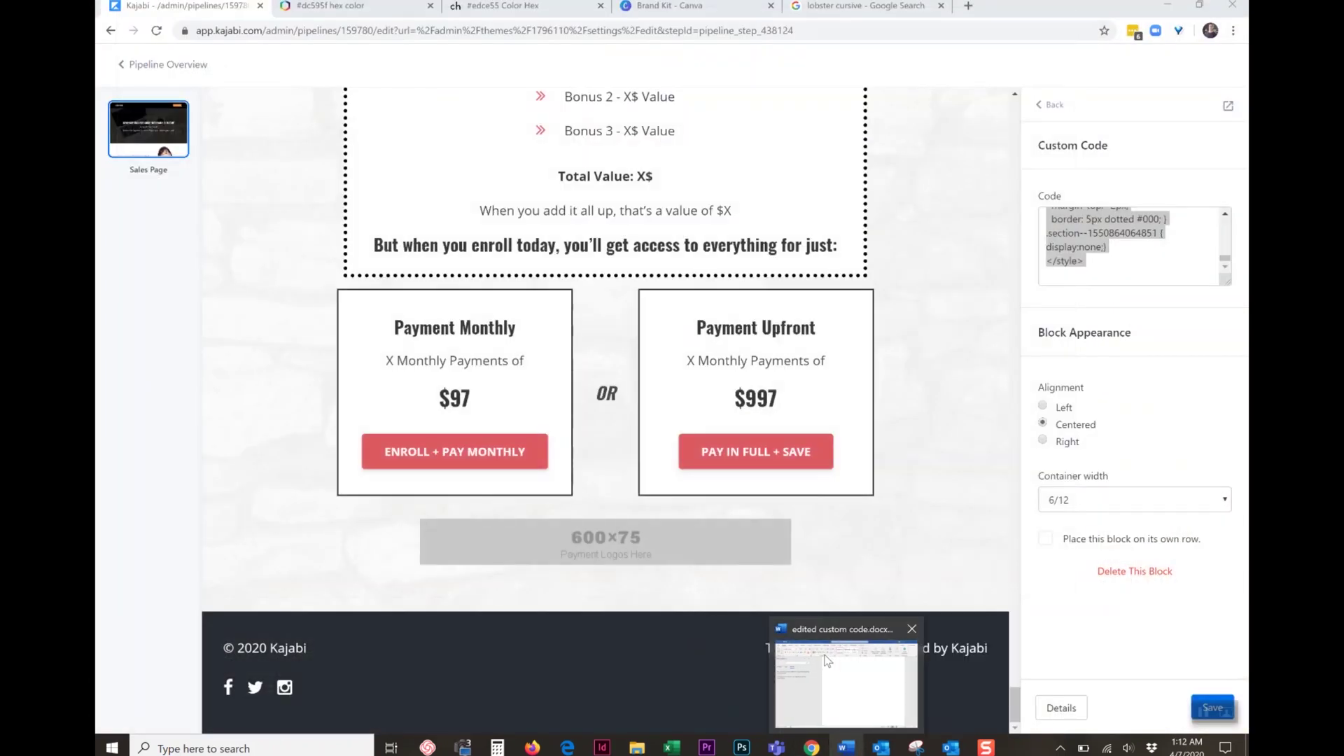
# Paste the copied CSS into edited custom code.docx.
pyautogui.click(869, 626)
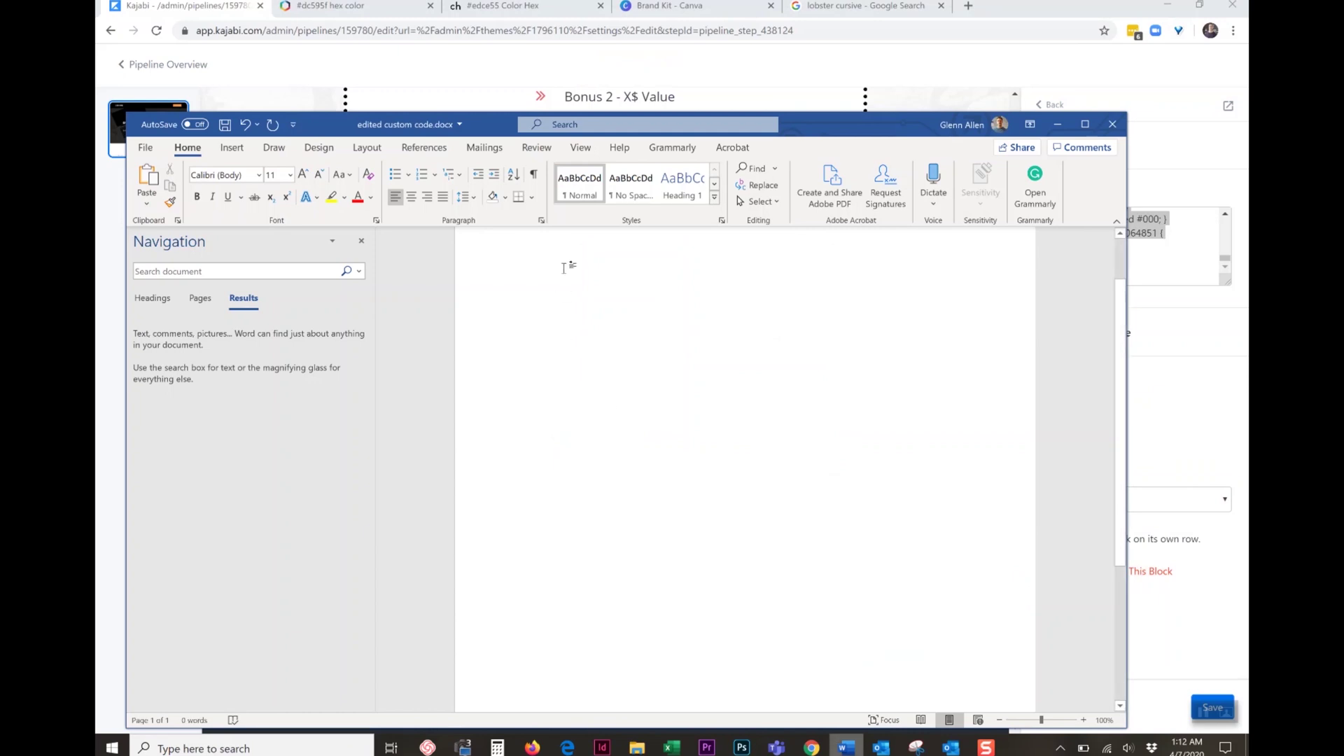
pyautogui.hotkey('ctrl', 'v')
pyautogui.scroll(15, 656, 389)
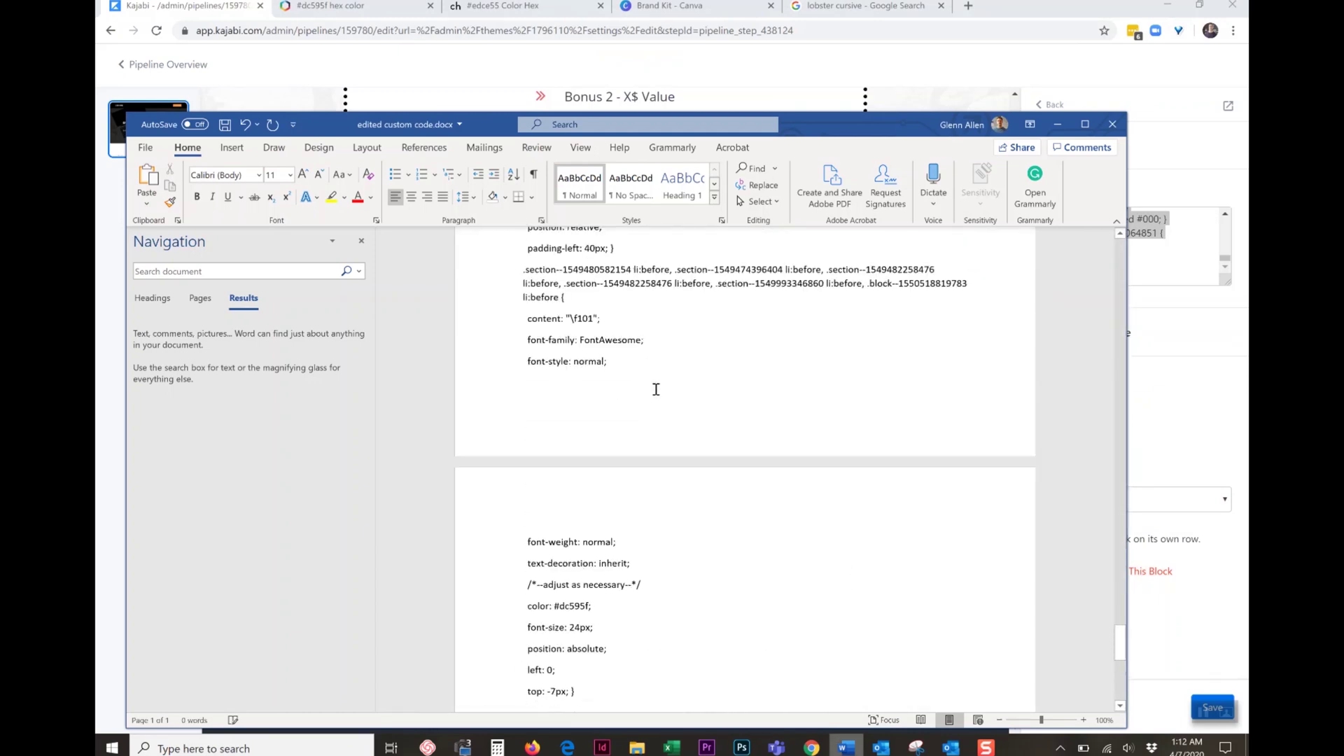
pyautogui.scroll(15, 1113, 530)
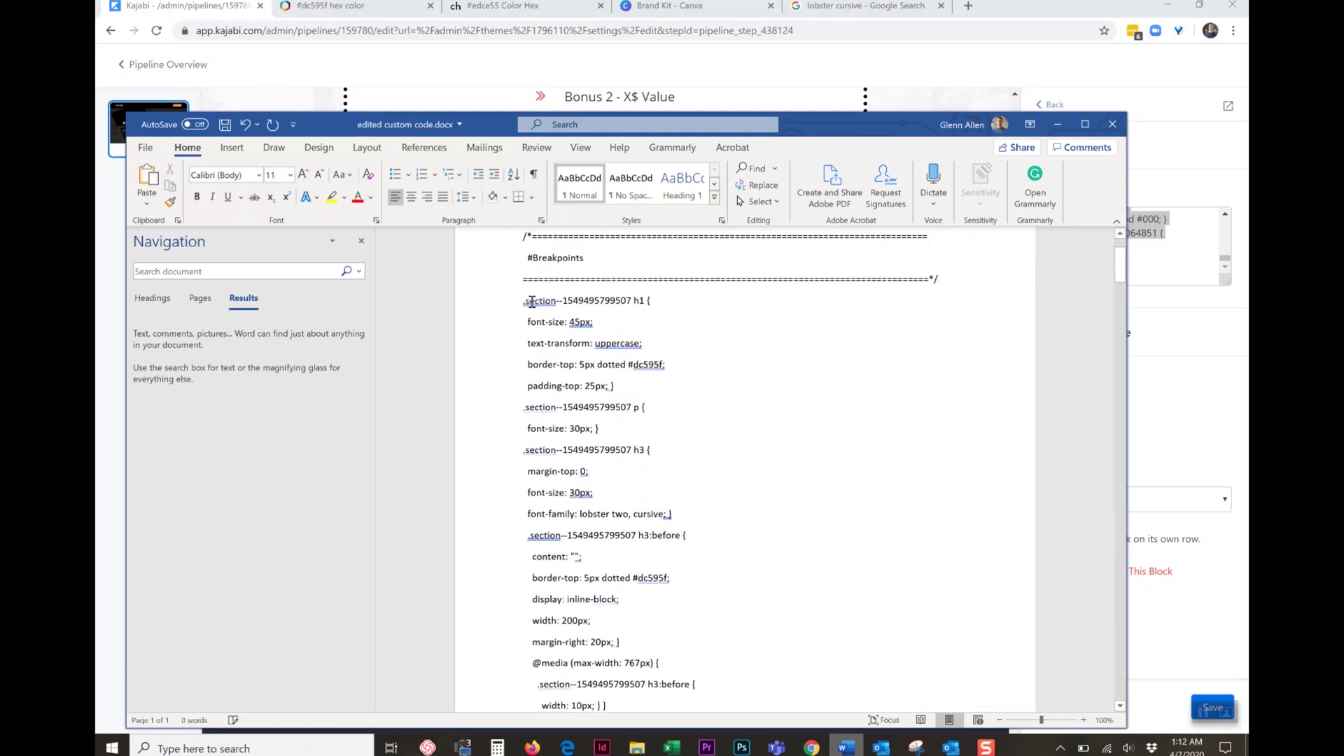
# Review the pasted rules: uppercase text, 5px dotted #dc595f border, lobster two cursive font.
pyautogui.moveTo(525, 301); pyautogui.dragTo(632, 306)
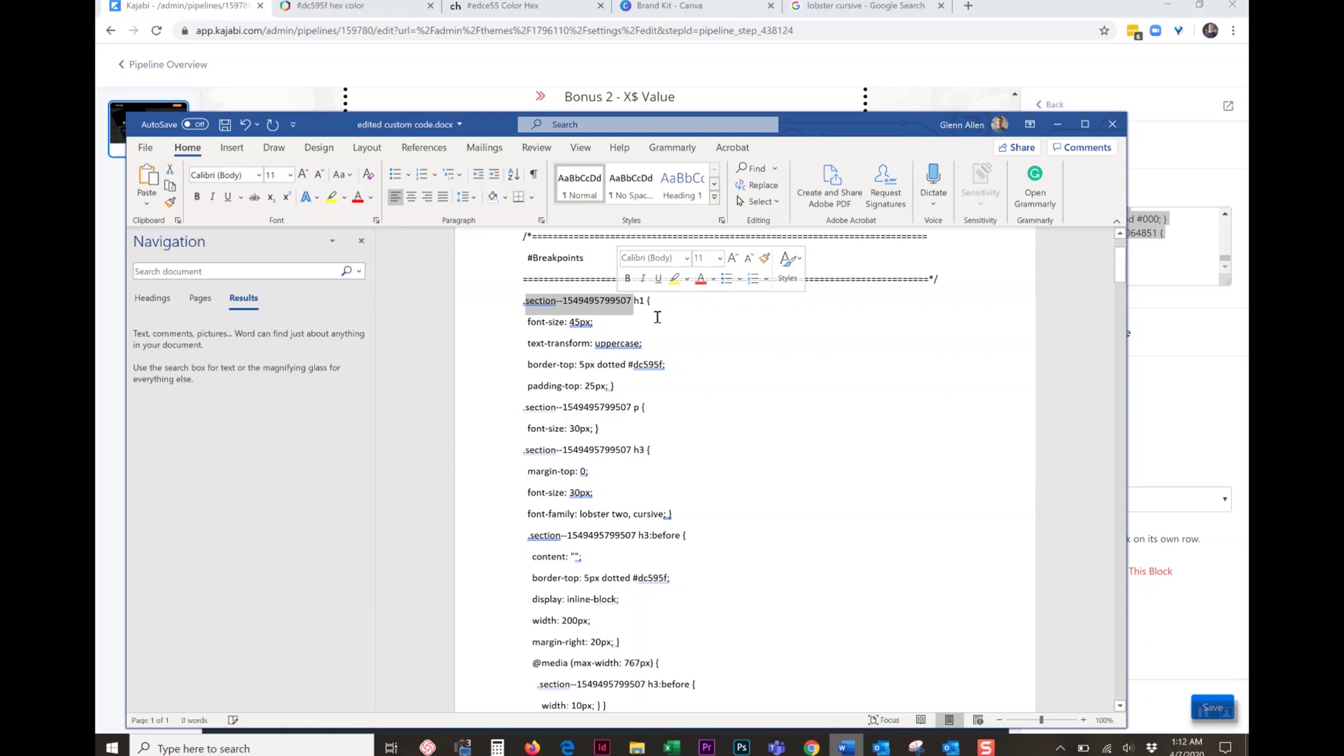
pyautogui.click(693, 347)
pyautogui.moveTo(561, 345); pyautogui.dragTo(642, 340)
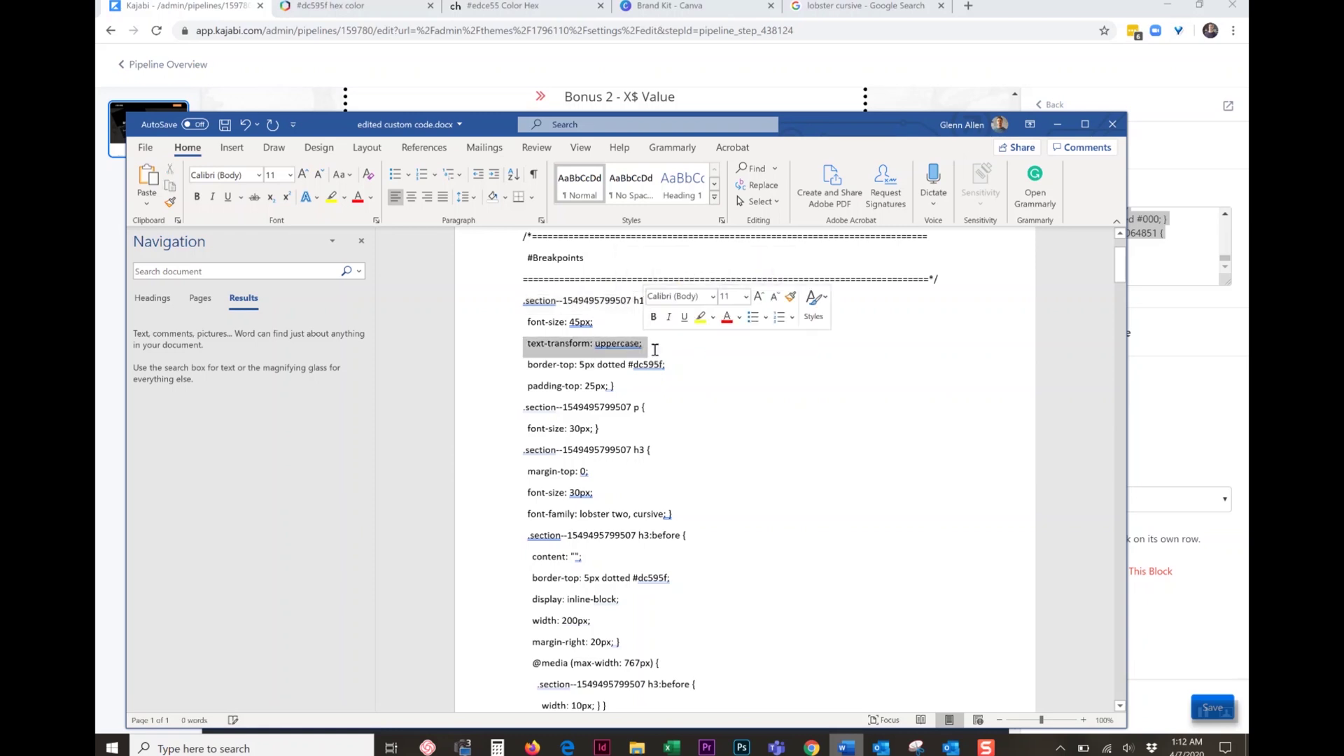
pyautogui.click(623, 371)
pyautogui.moveTo(525, 367); pyautogui.dragTo(669, 366)
pyautogui.hotkey('ctrl', 'c')
pyautogui.click(652, 367)
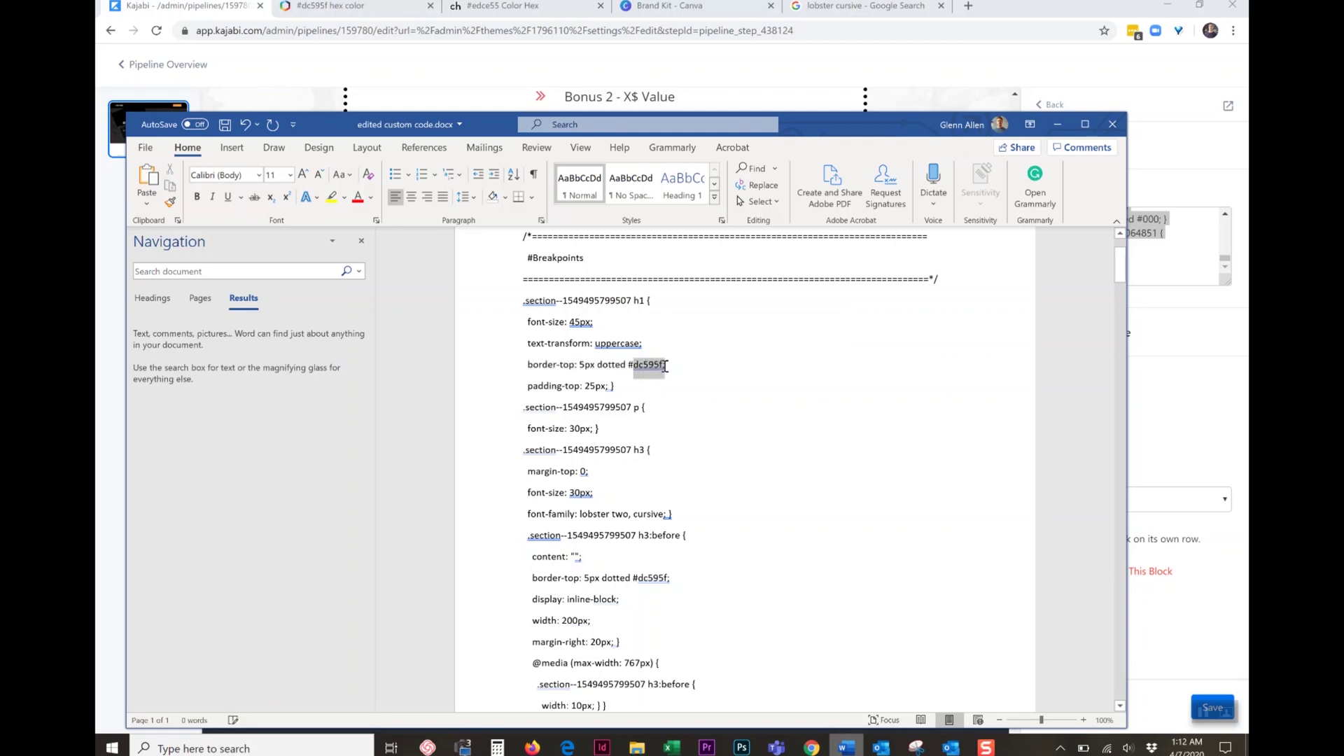
pyautogui.click(678, 405)
pyautogui.scroll(-1, 776, 425)
pyautogui.scroll(-3, 775, 425)
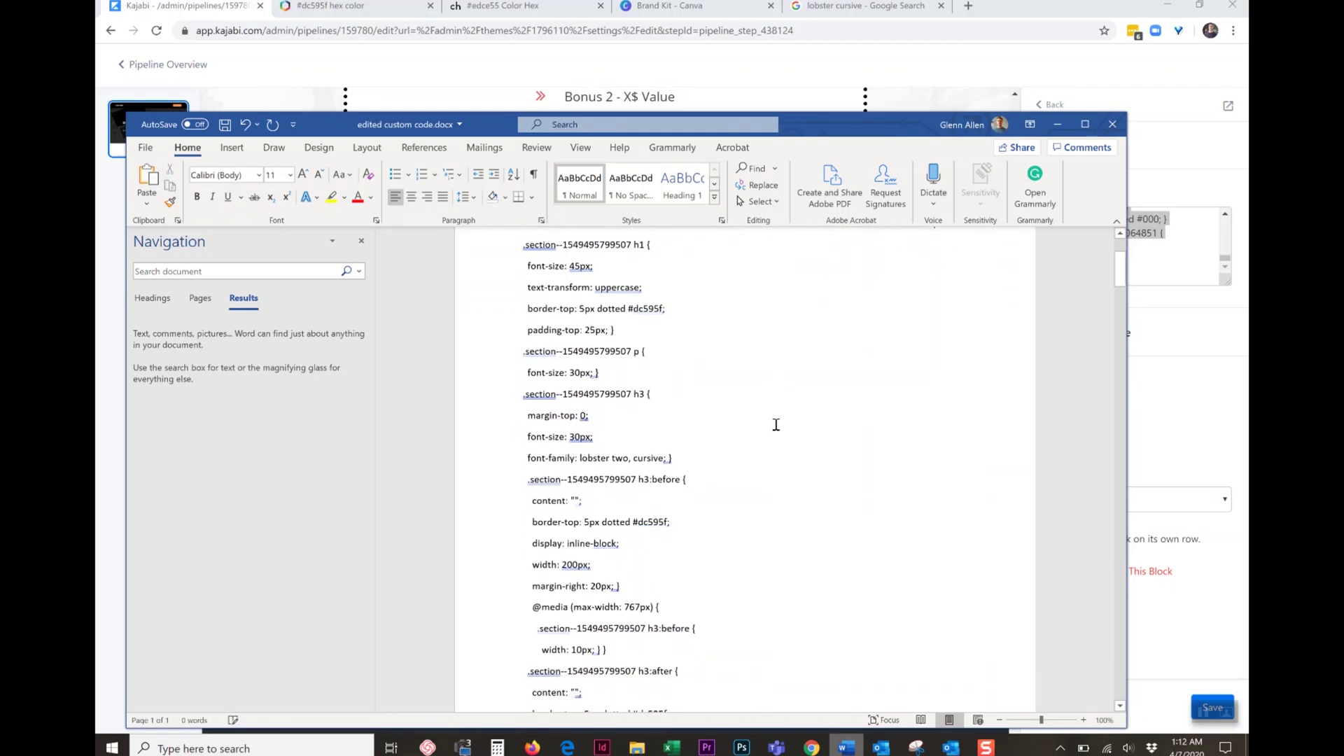
pyautogui.moveTo(581, 411); pyautogui.dragTo(668, 410)
pyautogui.click(696, 410)
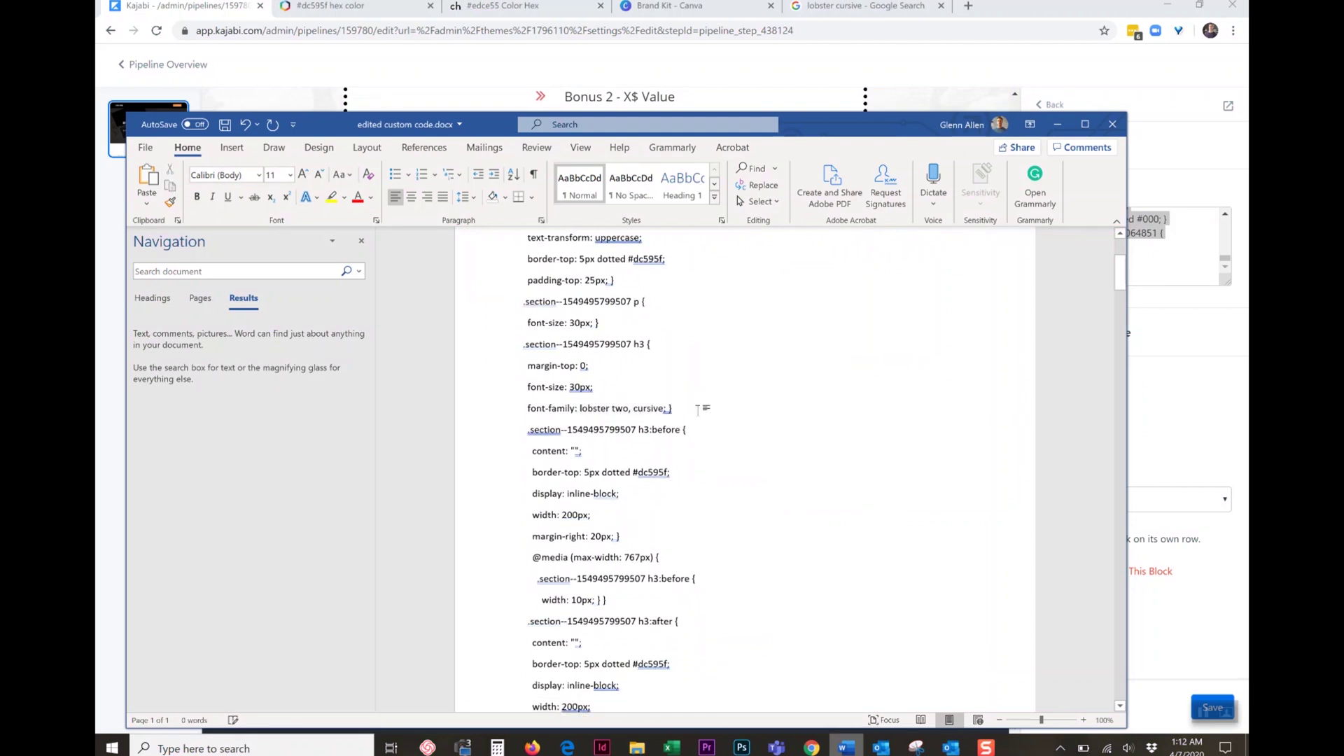
pyautogui.scroll(-1, 697, 410)
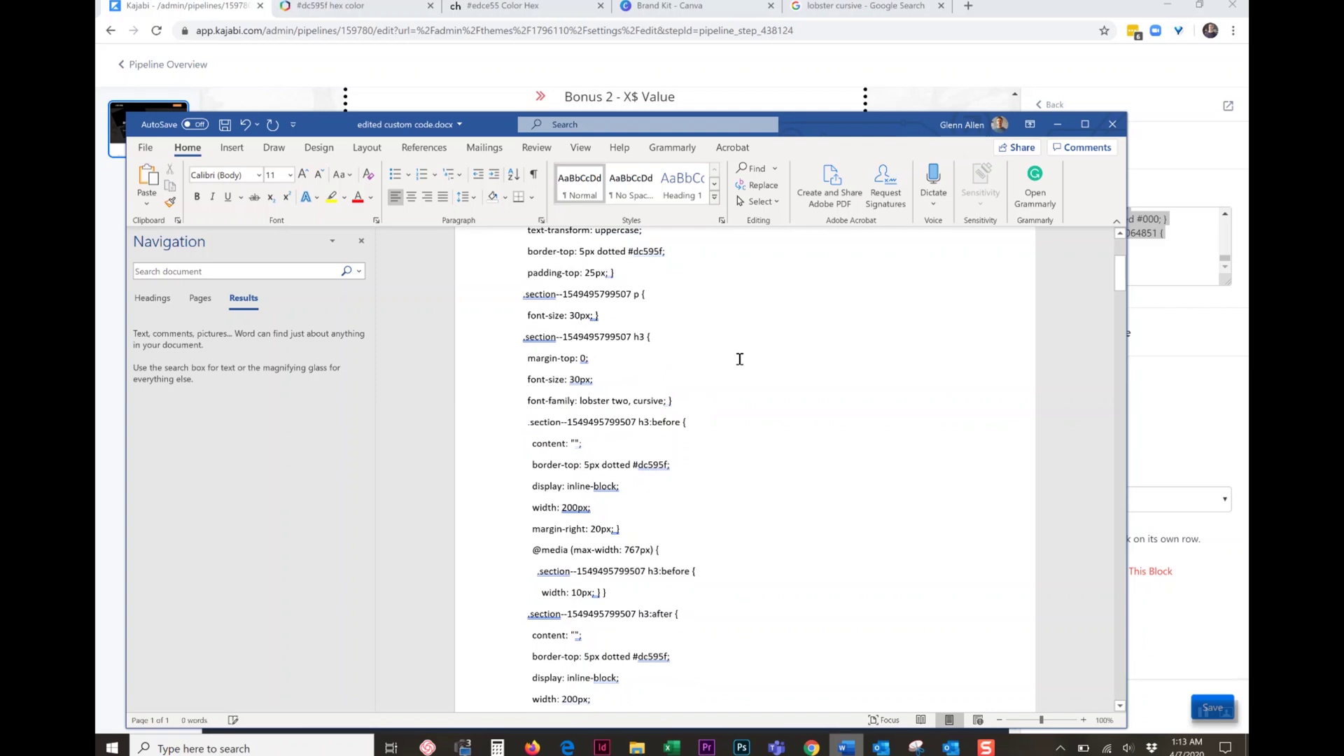
# Search the code for 'dashed' and compare the dc595f and edce55 colour pages.
pyautogui.hotkey('ctrl', 'f')
pyautogui.write('dashed')
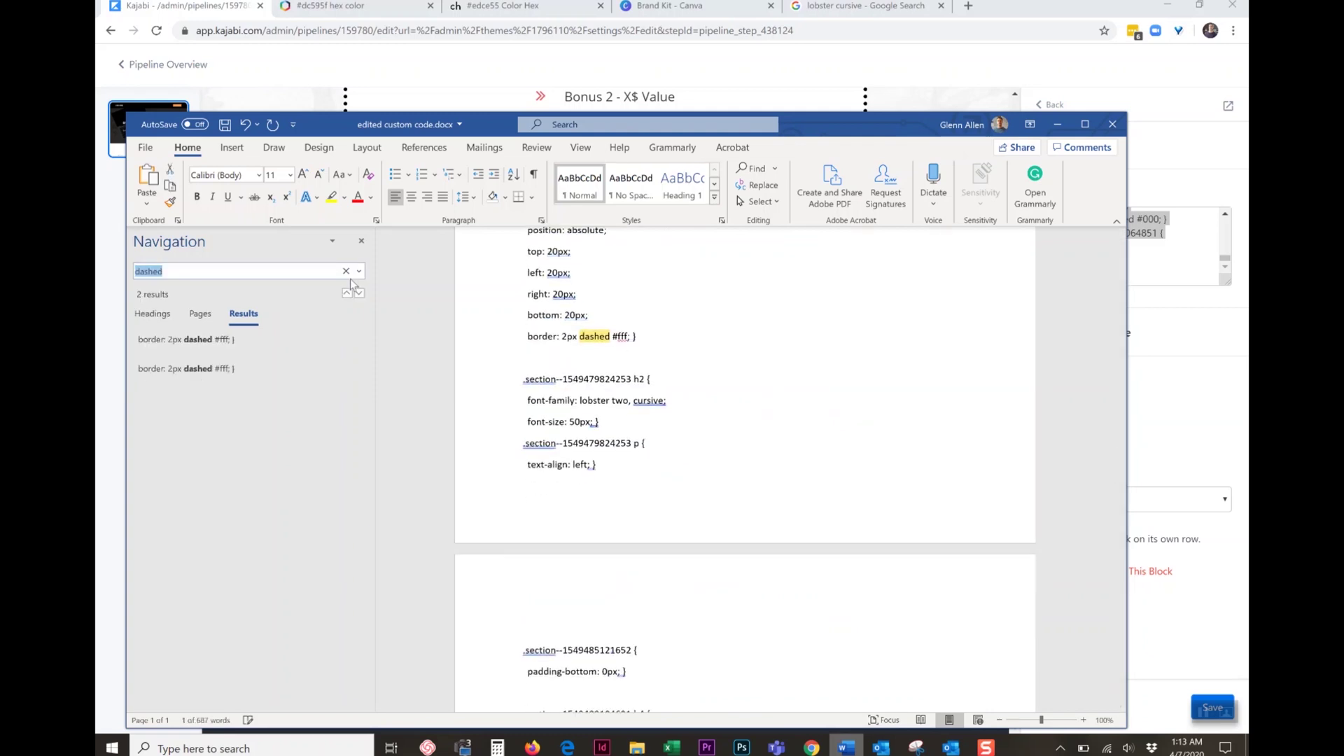
pyautogui.click(329, 6)
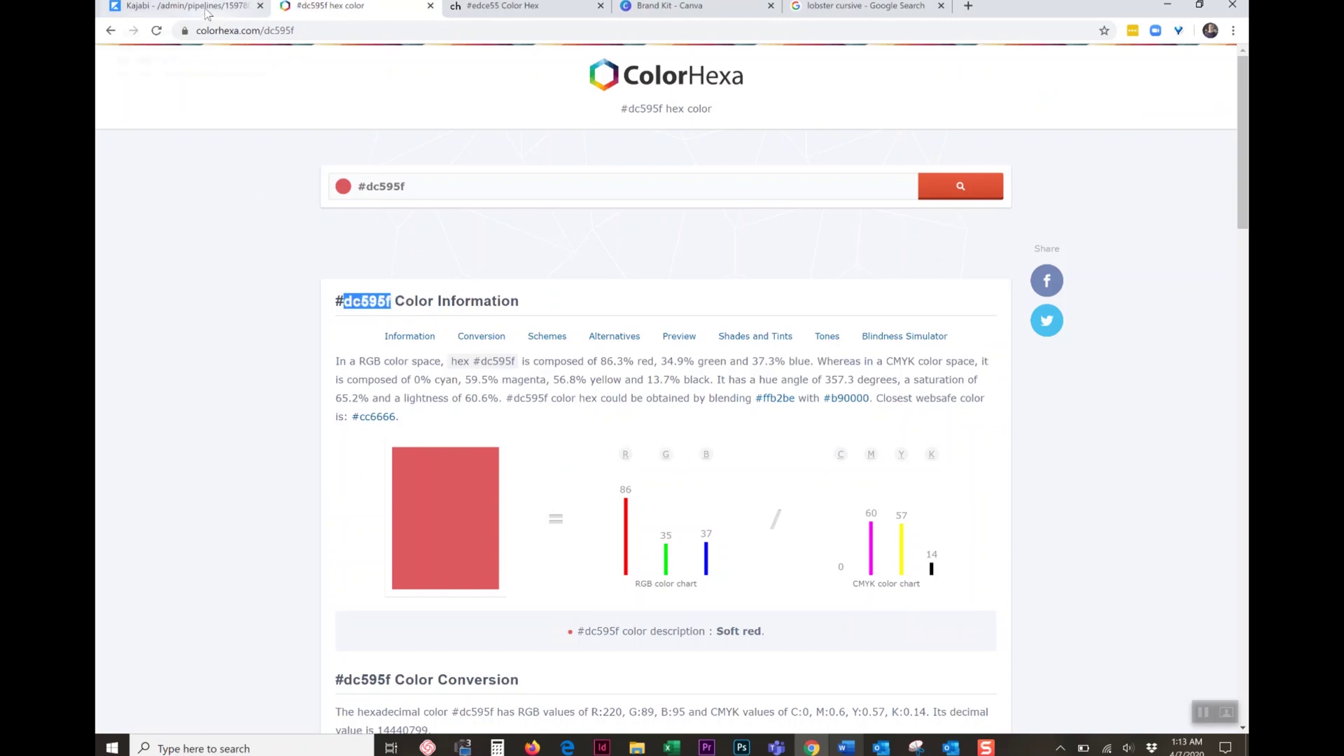
pyautogui.click(497, 10)
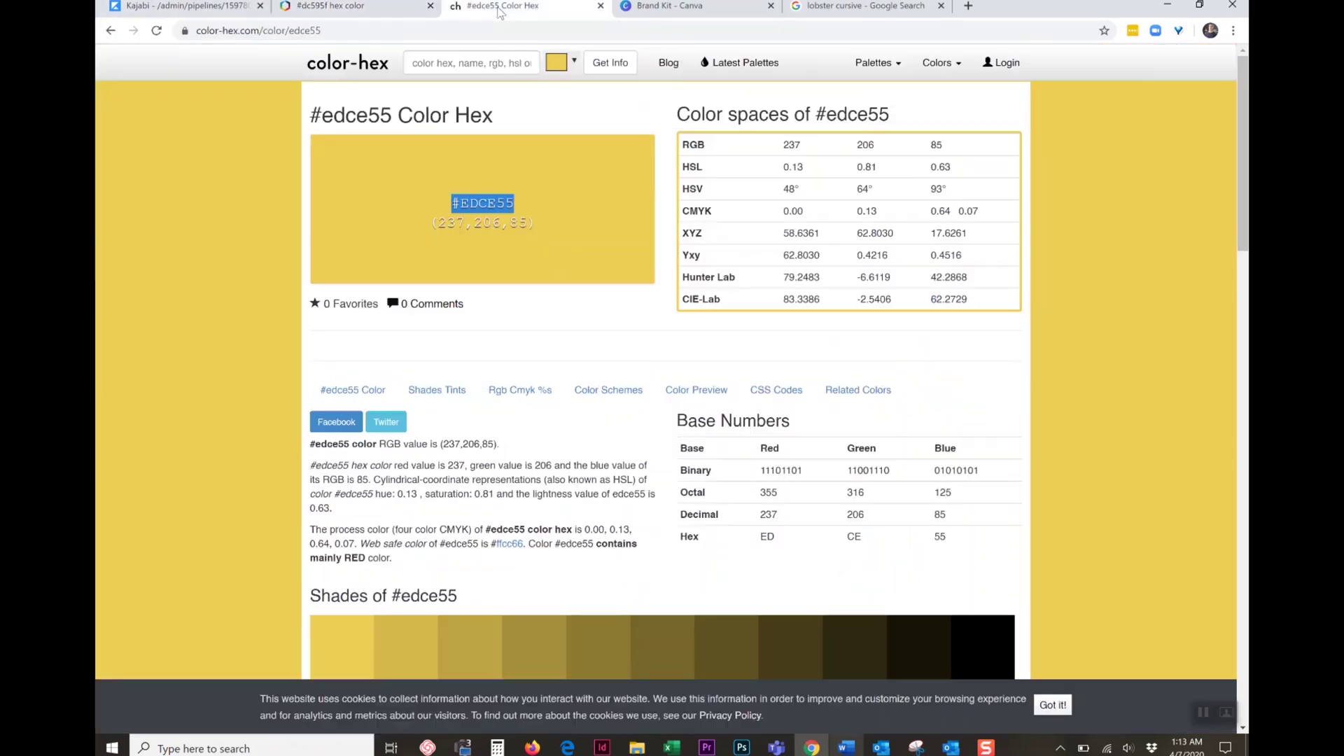
pyautogui.click(354, 5)
# Replace Word's search term 'dashed' with dc595f.
pyautogui.click(168, 7)
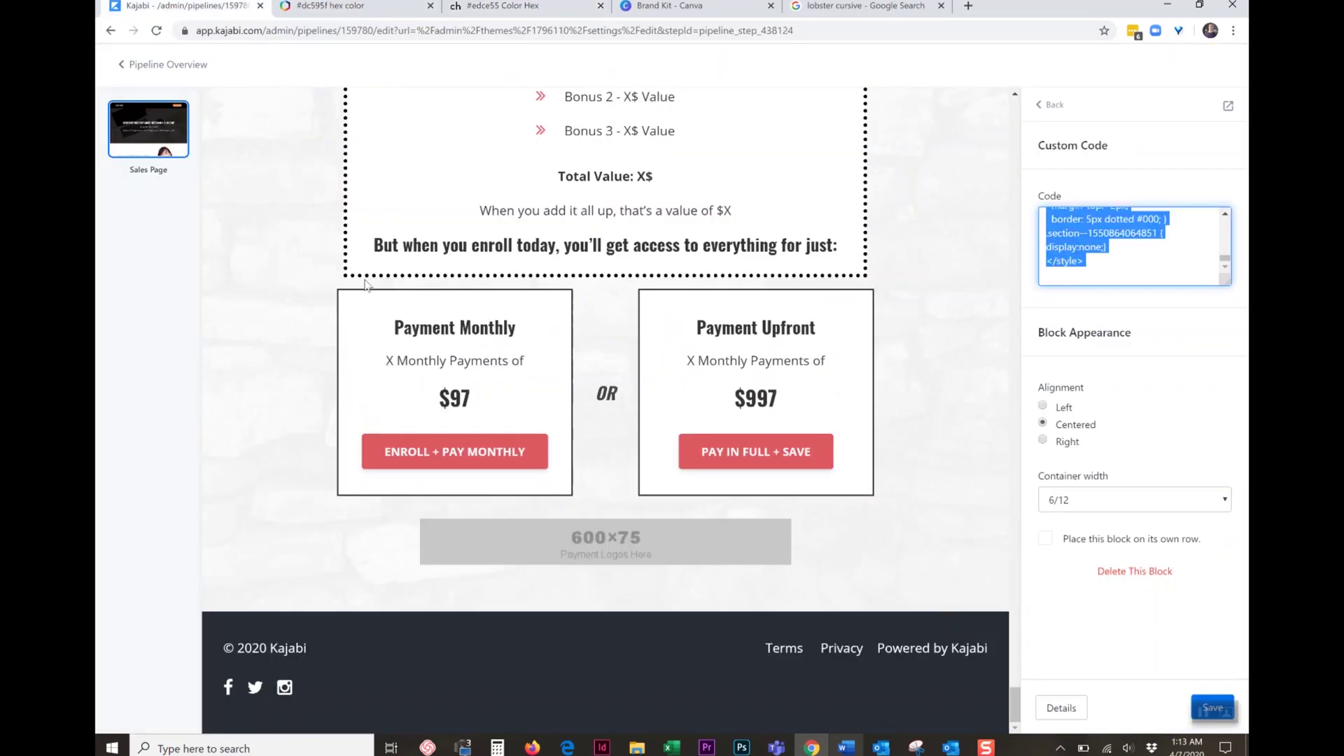
pyautogui.click(846, 747)
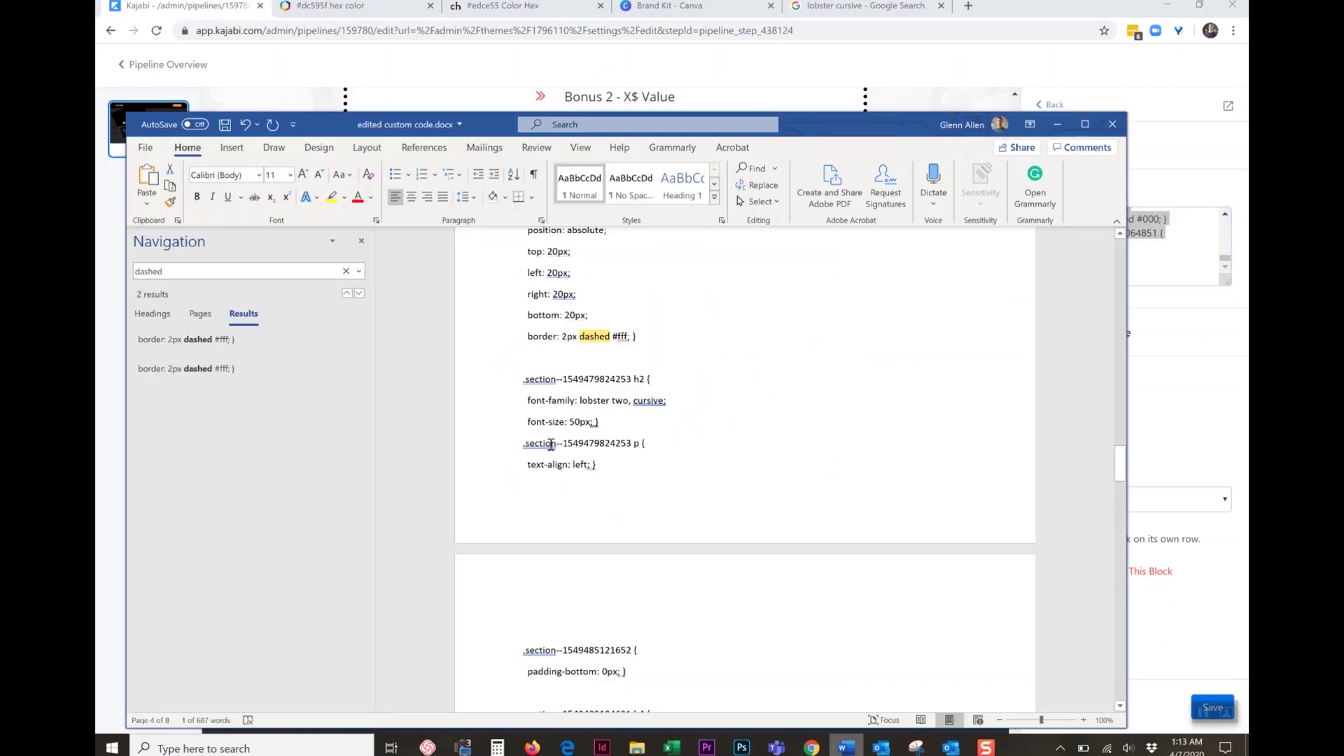
pyautogui.click(275, 271)
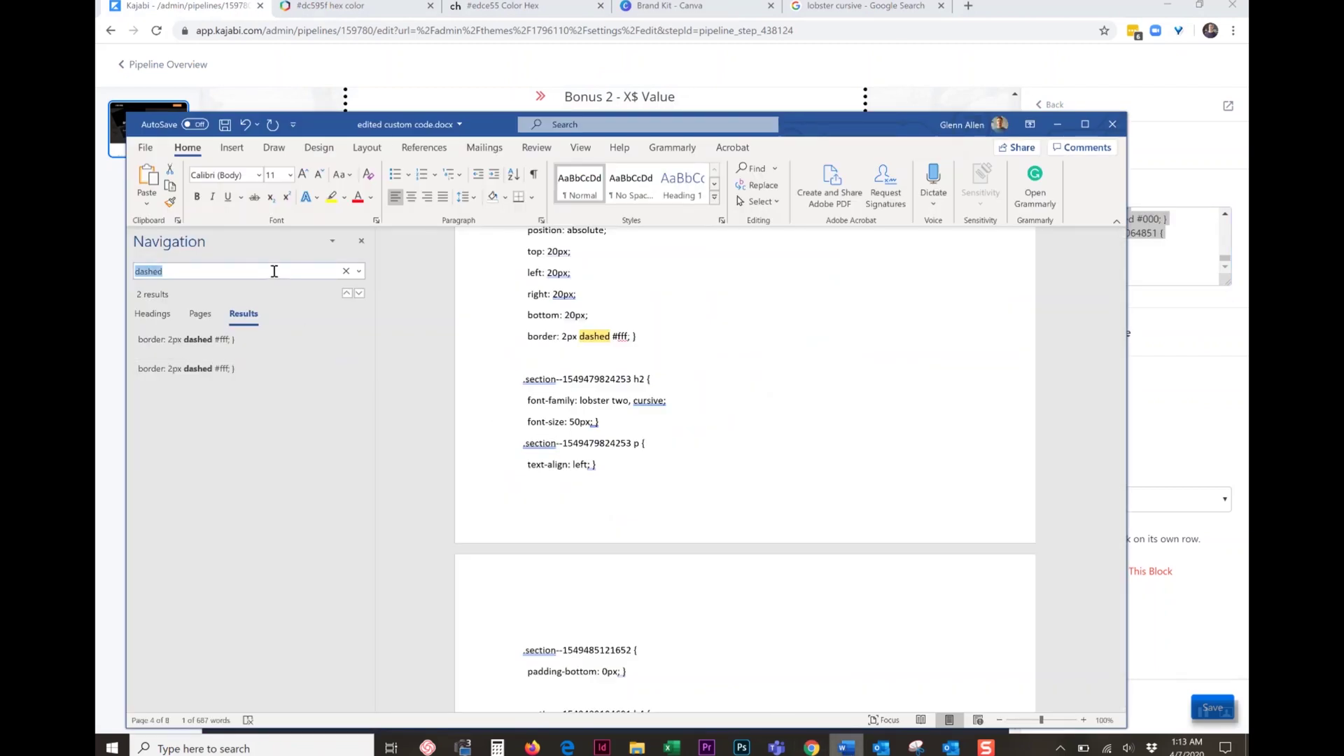
pyautogui.hotkey('ctrl', 'v')
# Open Find and Replace for dc595f and copy the brand hex f08b37 from Canva.
pyautogui.click(358, 271)
pyautogui.click(373, 334)
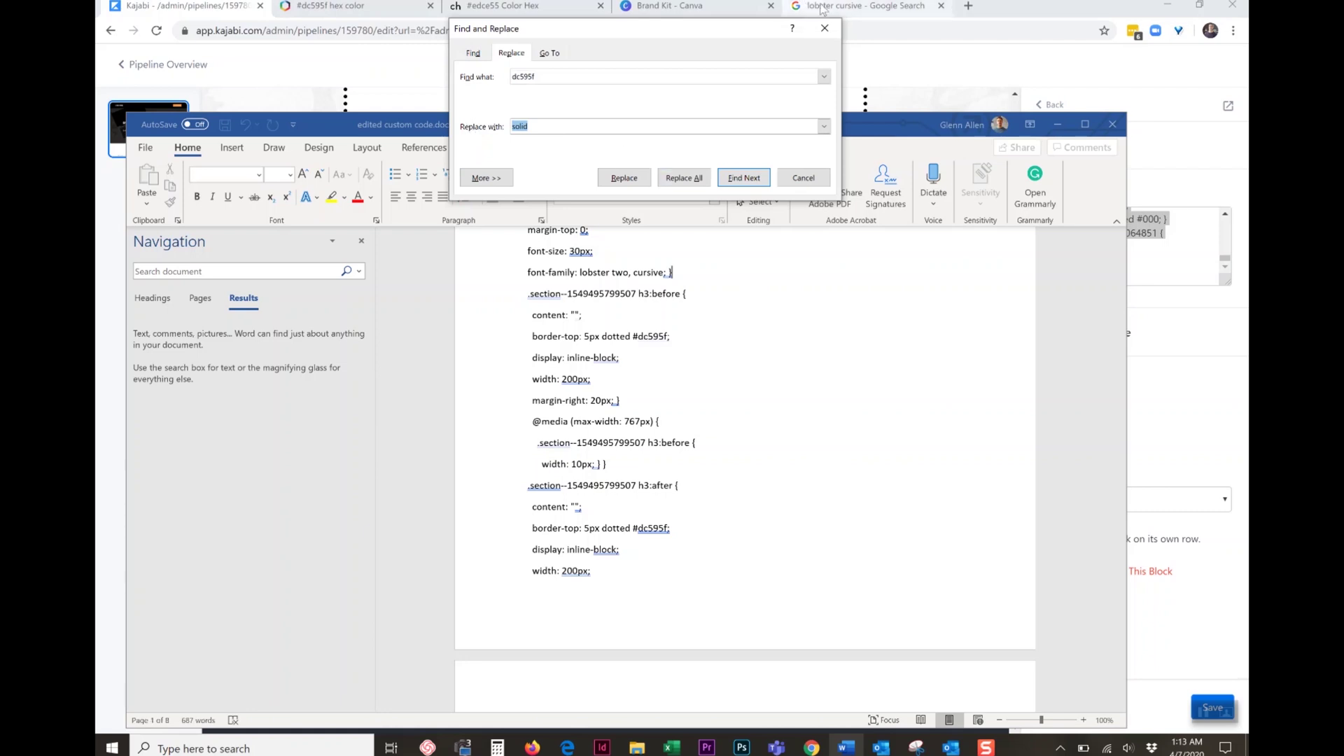
pyautogui.click(670, 6)
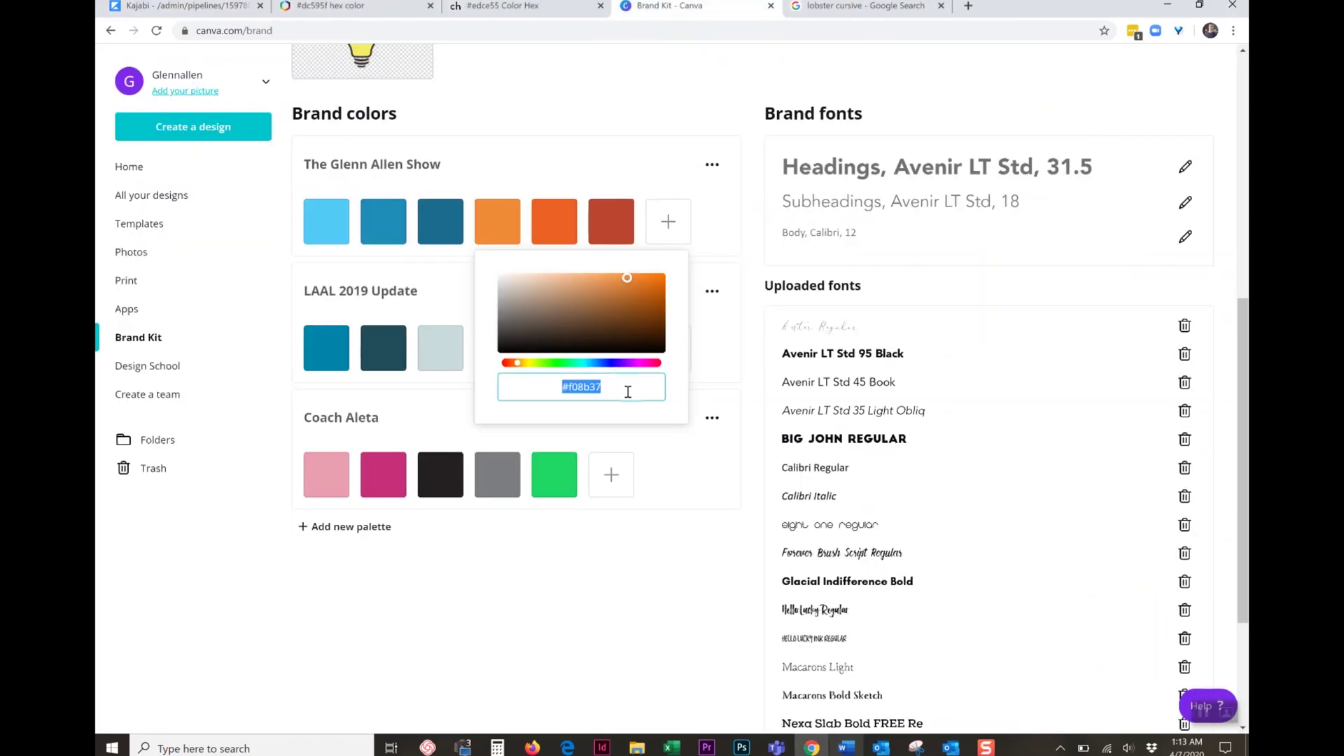
pyautogui.doubleClick(589, 387)
pyautogui.hotkey('ctrl', 'c')
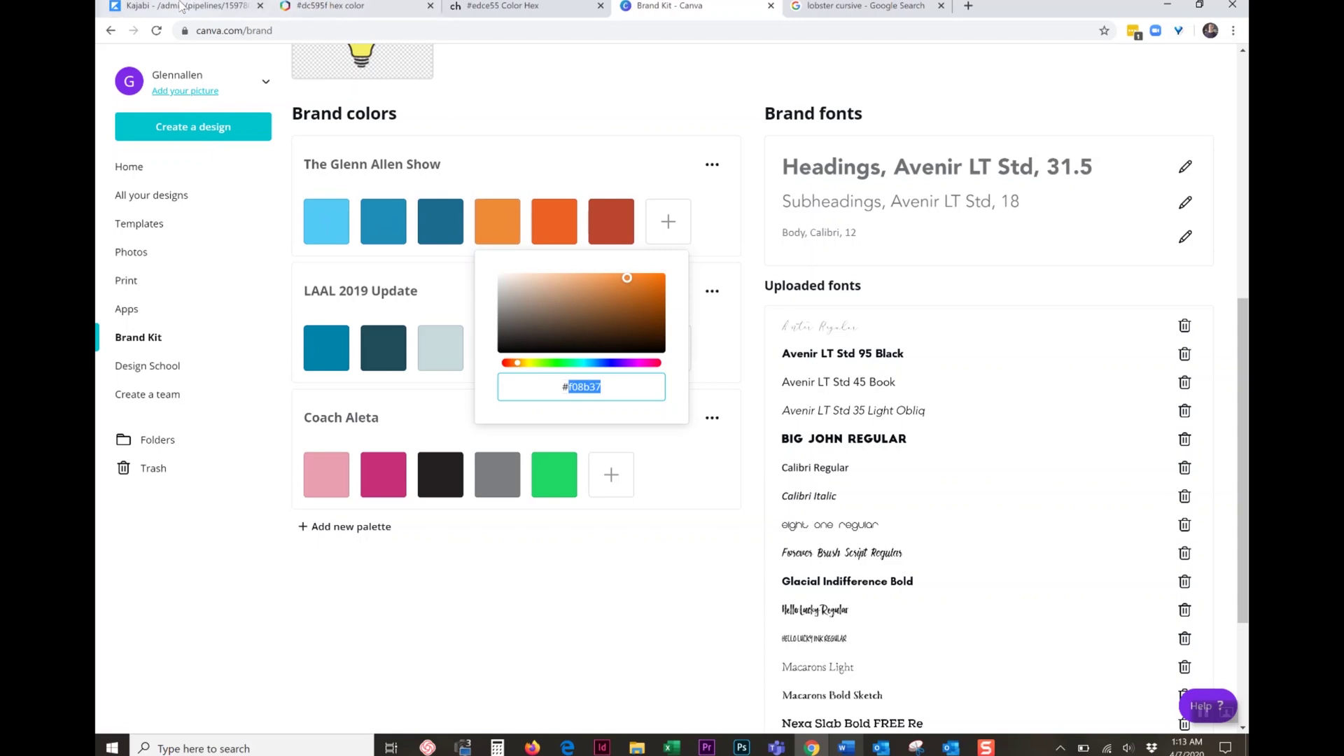
pyautogui.click(181, 7)
# Replace all 8 occurrences of dc595f with f08b37 in the CSS.
pyautogui.click(846, 748)
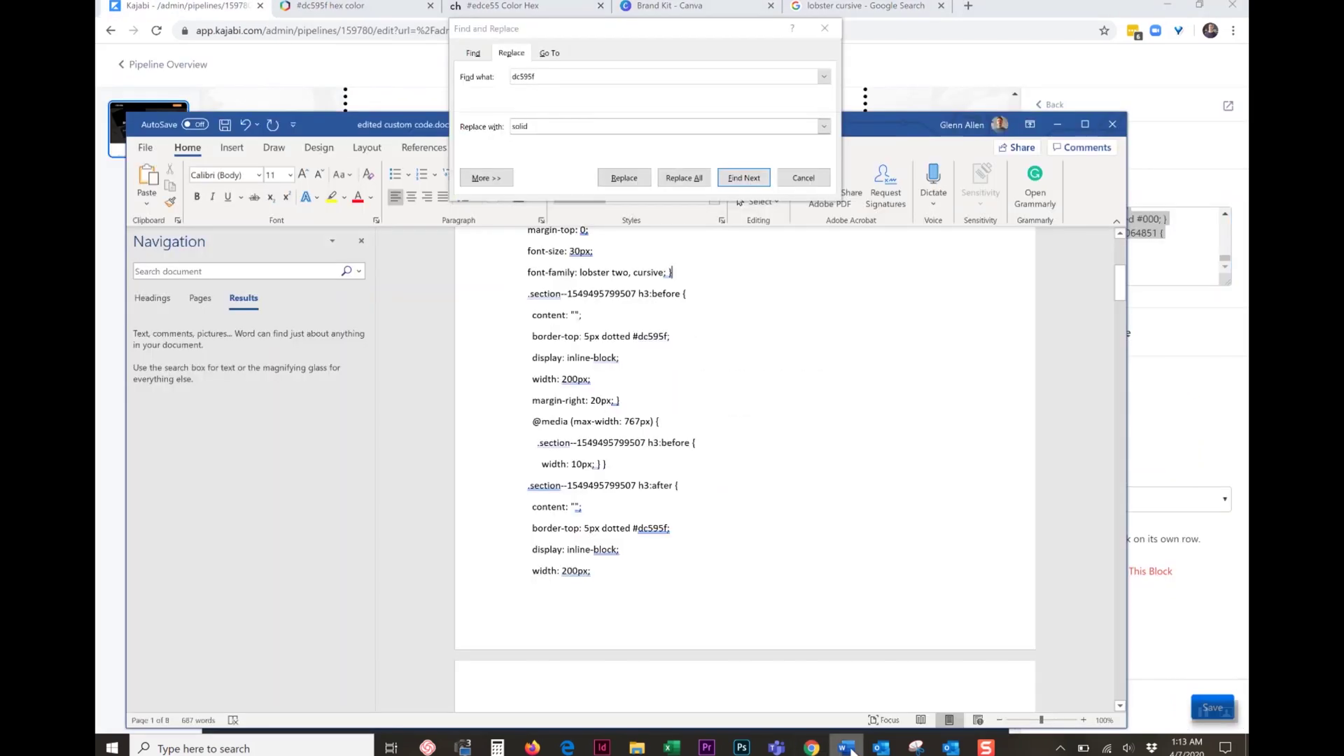
pyautogui.hotkey('ctrl', 'a')
pyautogui.hotkey('ctrl', 'v')
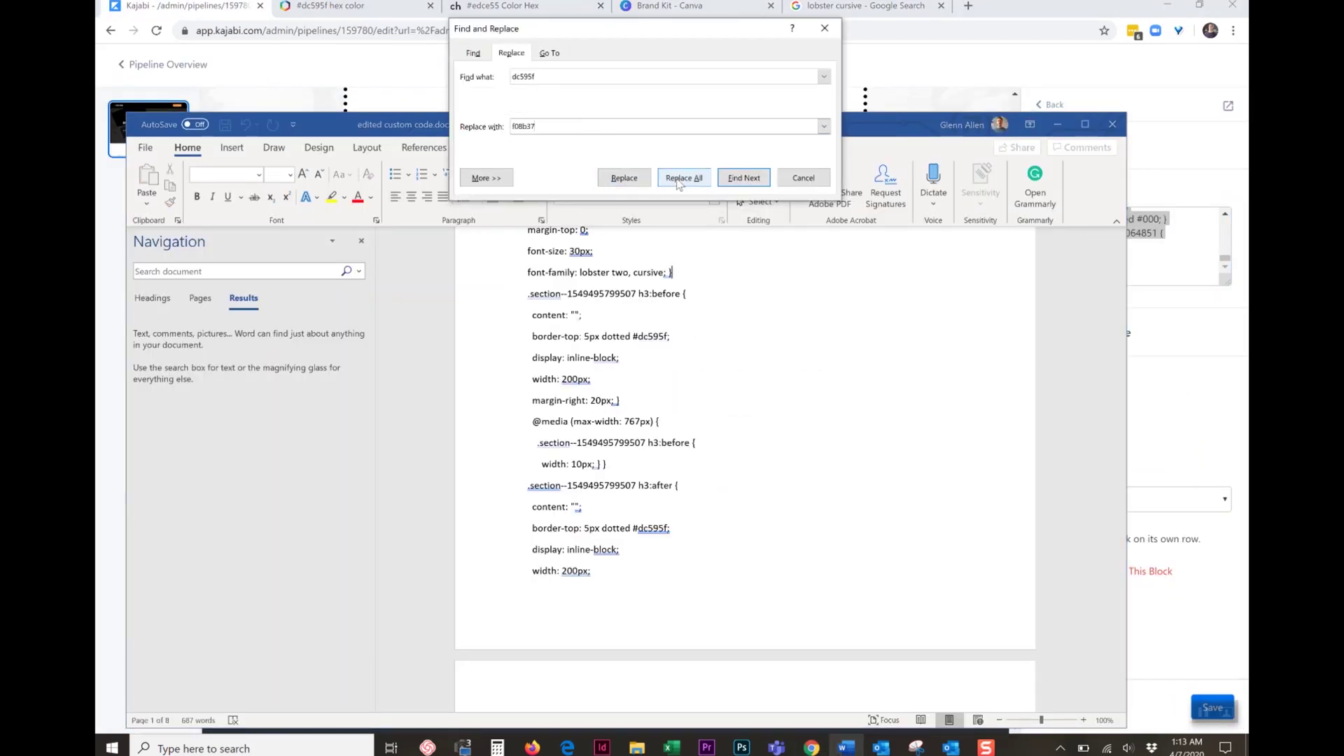
pyautogui.click(682, 178)
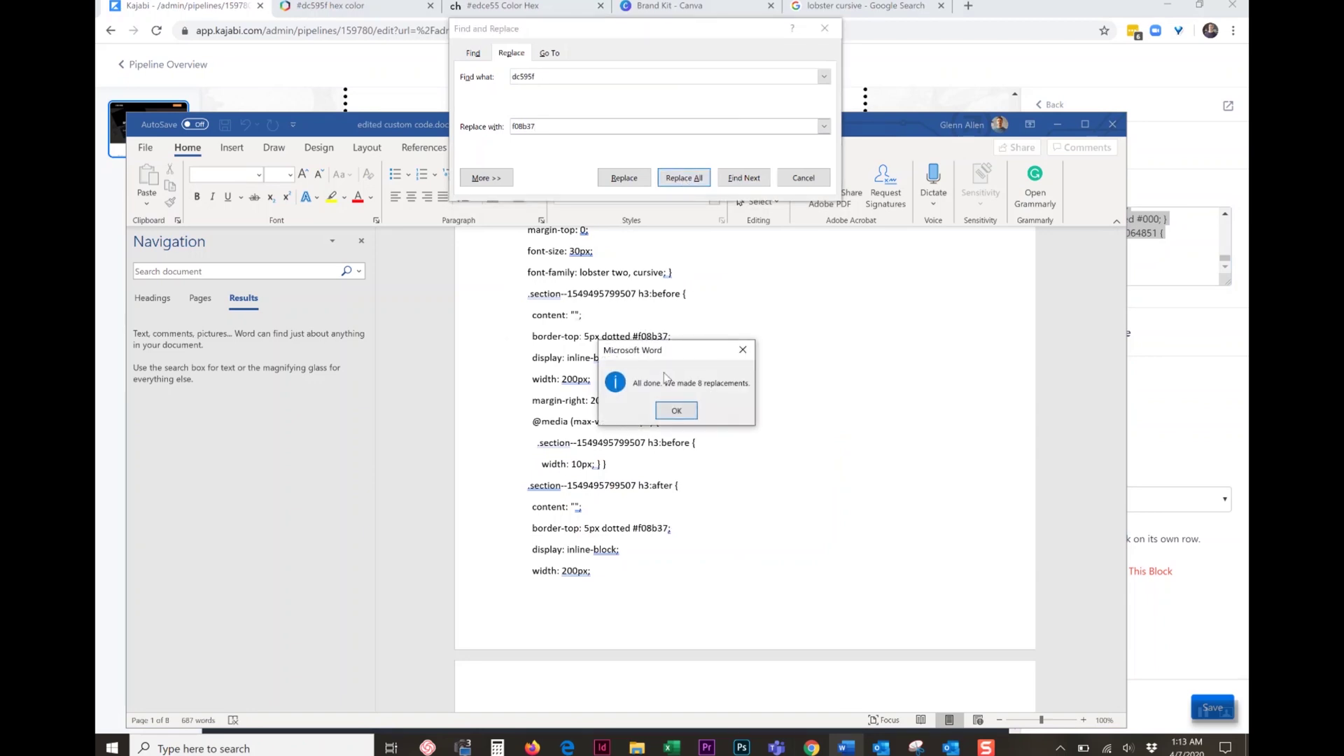
pyautogui.click(676, 406)
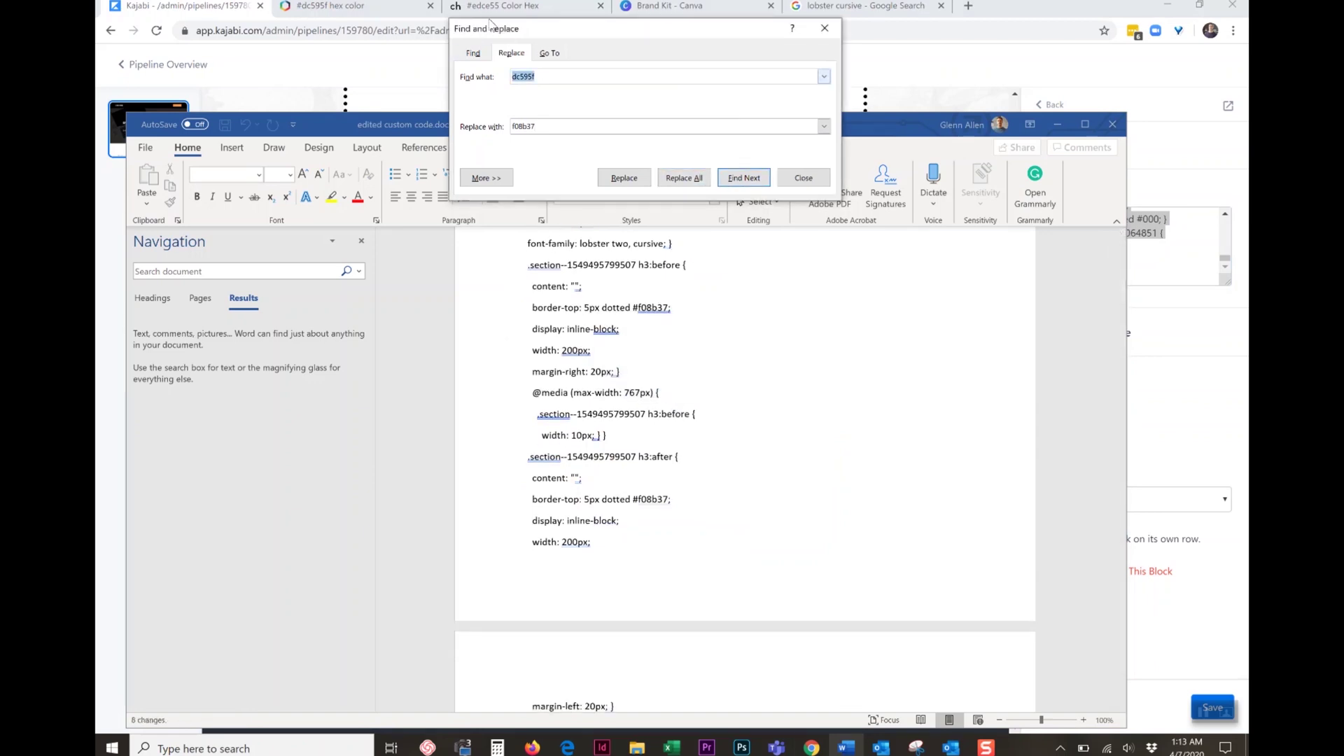
# Change the Find term to 'border: 20px'.
pyautogui.click(501, 7)
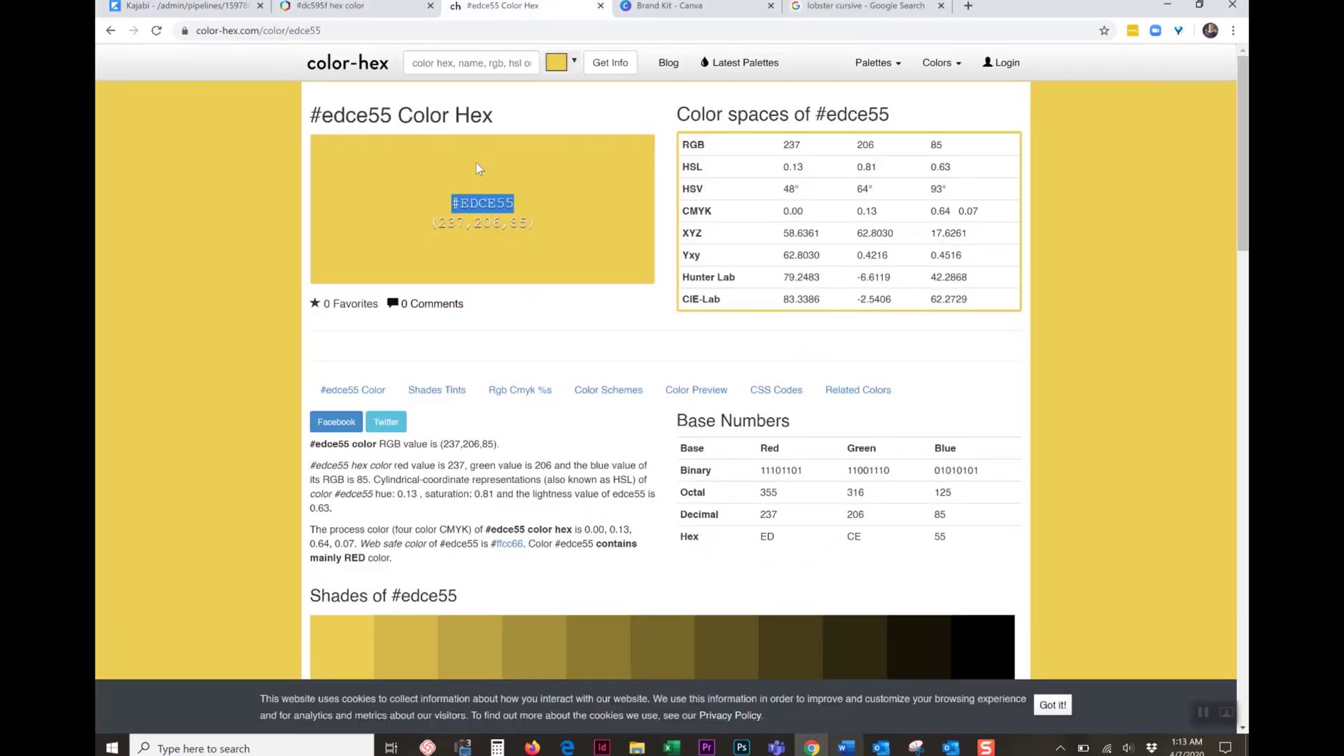
pyautogui.click(210, 13)
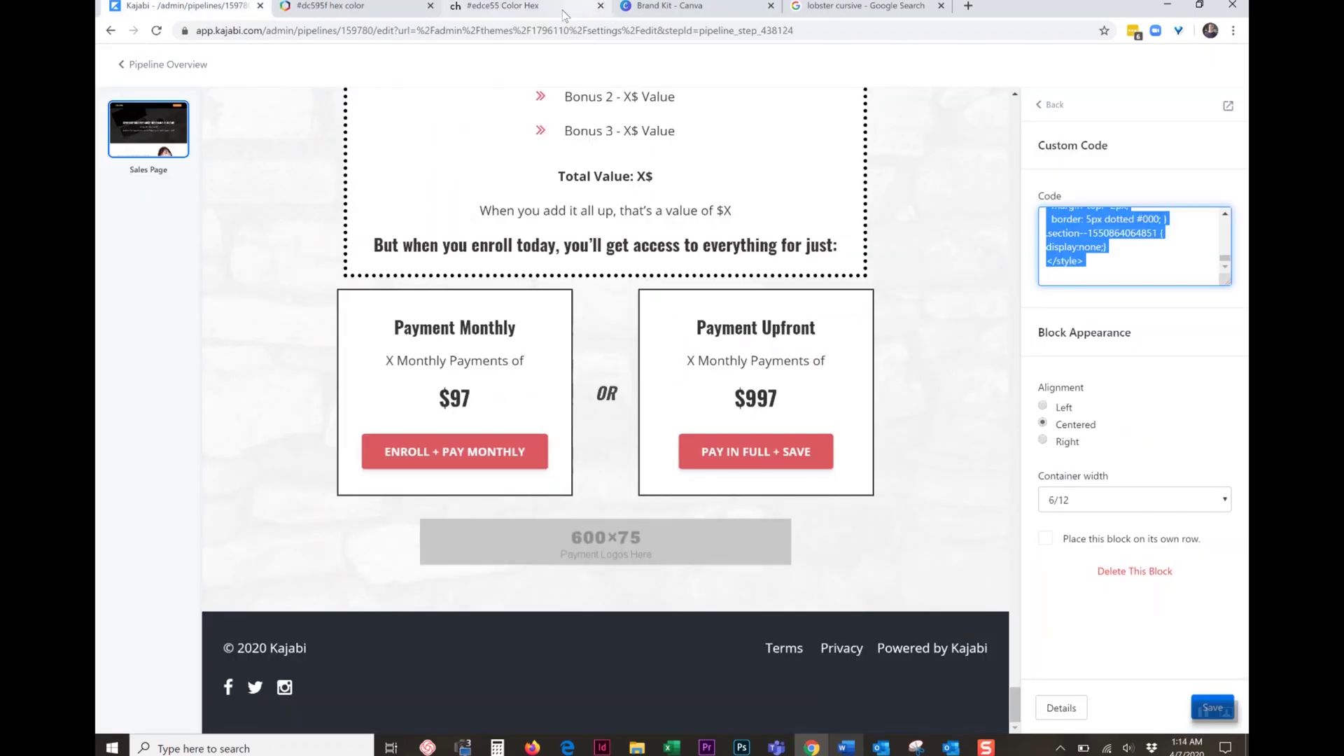
pyautogui.click(543, 14)
pyautogui.hotkey('alt', 'Tab')
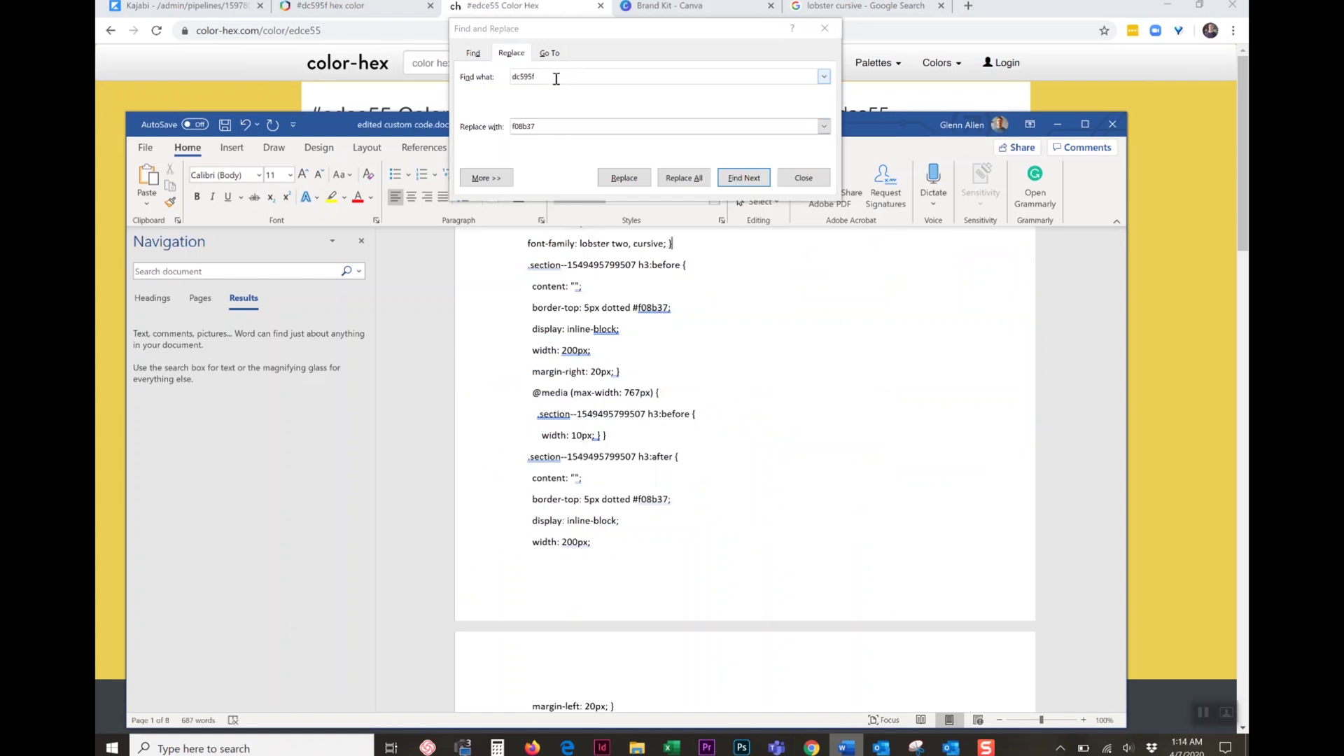
pyautogui.click(571, 98)
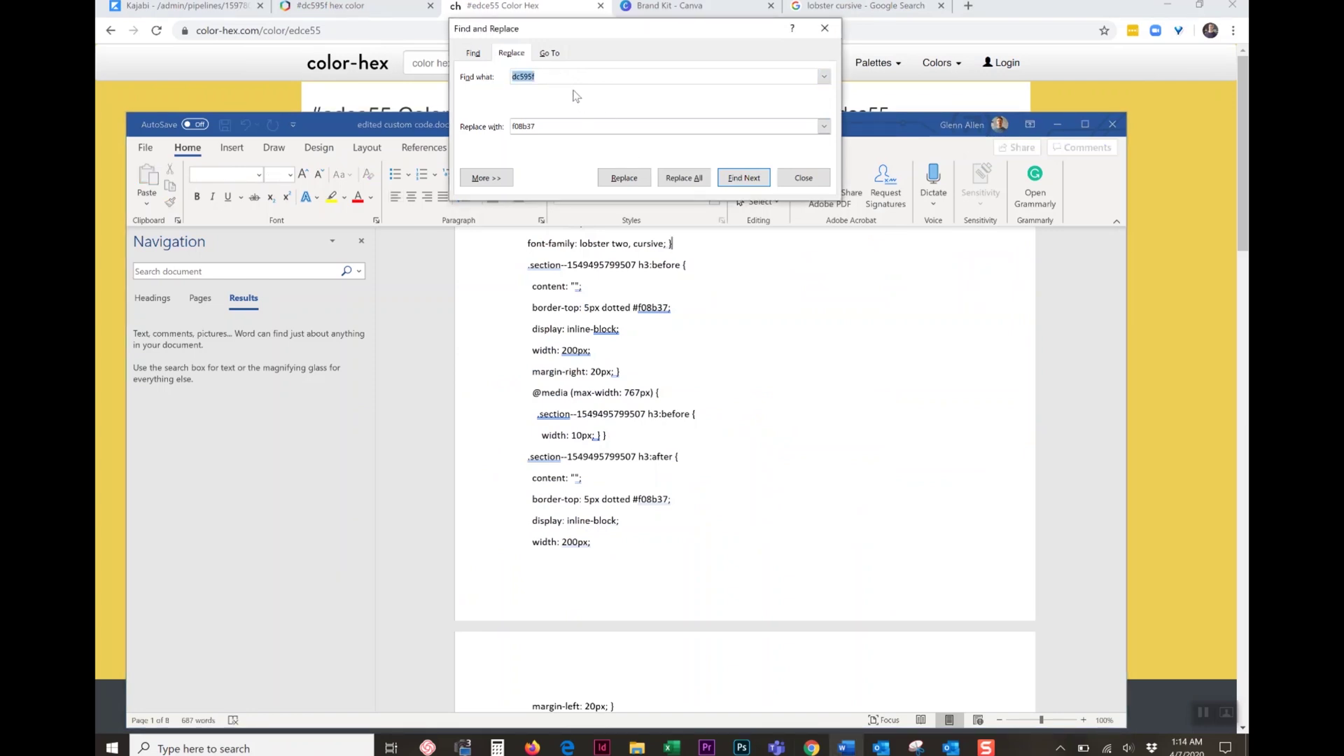
pyautogui.write('border: 20px')
pyautogui.press('Tab')
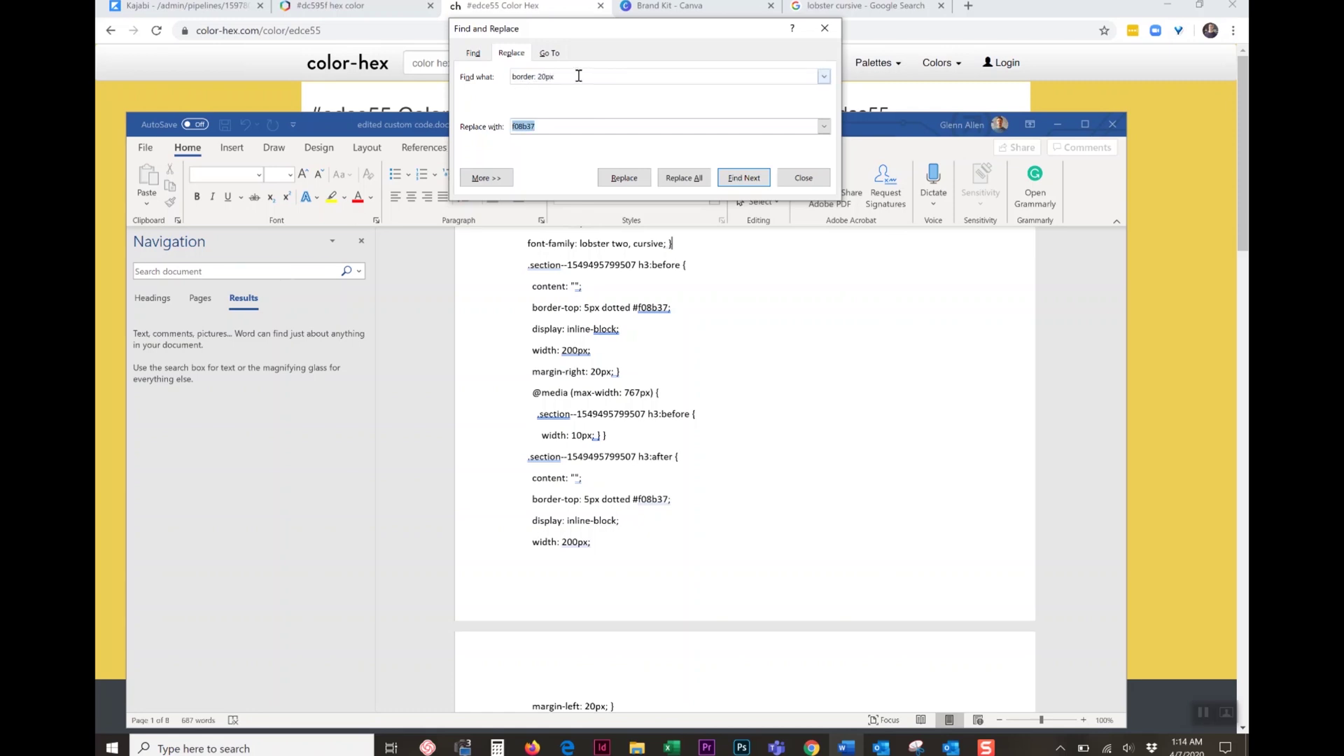
# Find and delete the border: 20px solid #edce55 line.
pyautogui.press('Return')
pyautogui.press('Escape')
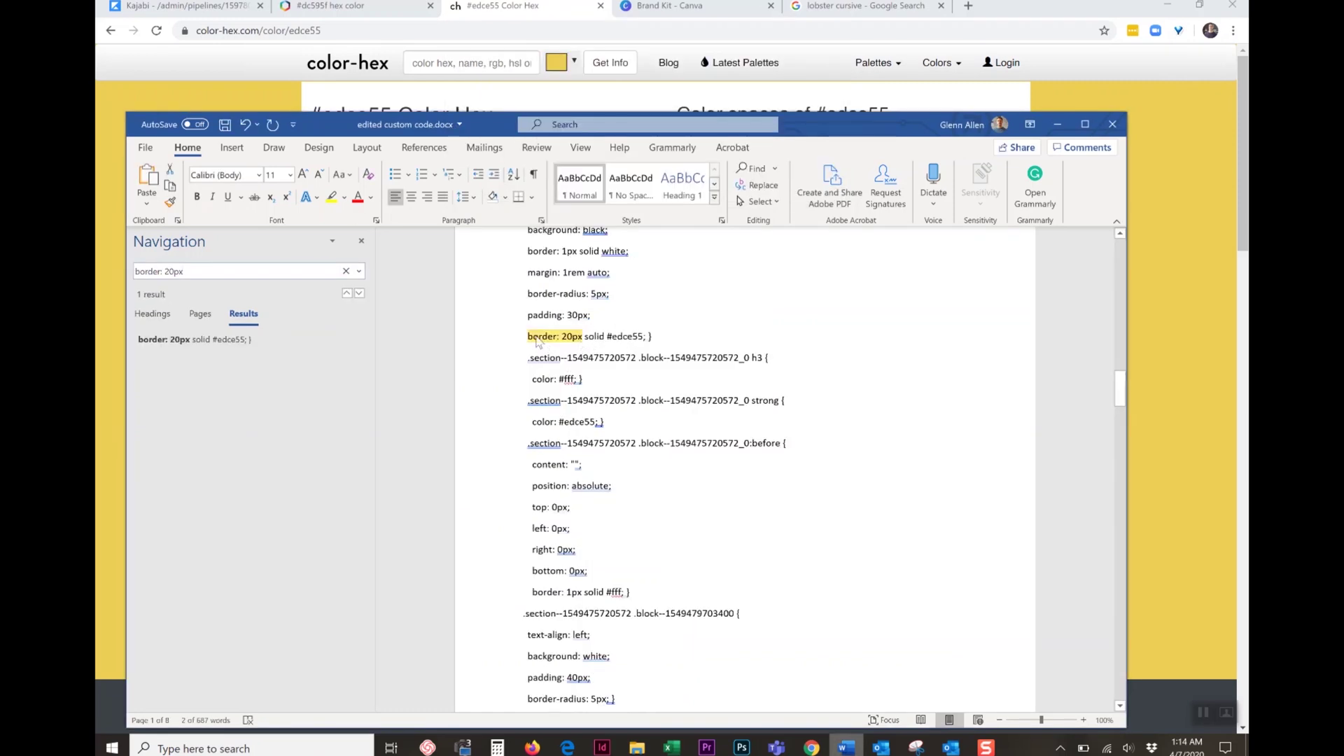
pyautogui.moveTo(528, 337); pyautogui.dragTo(640, 340)
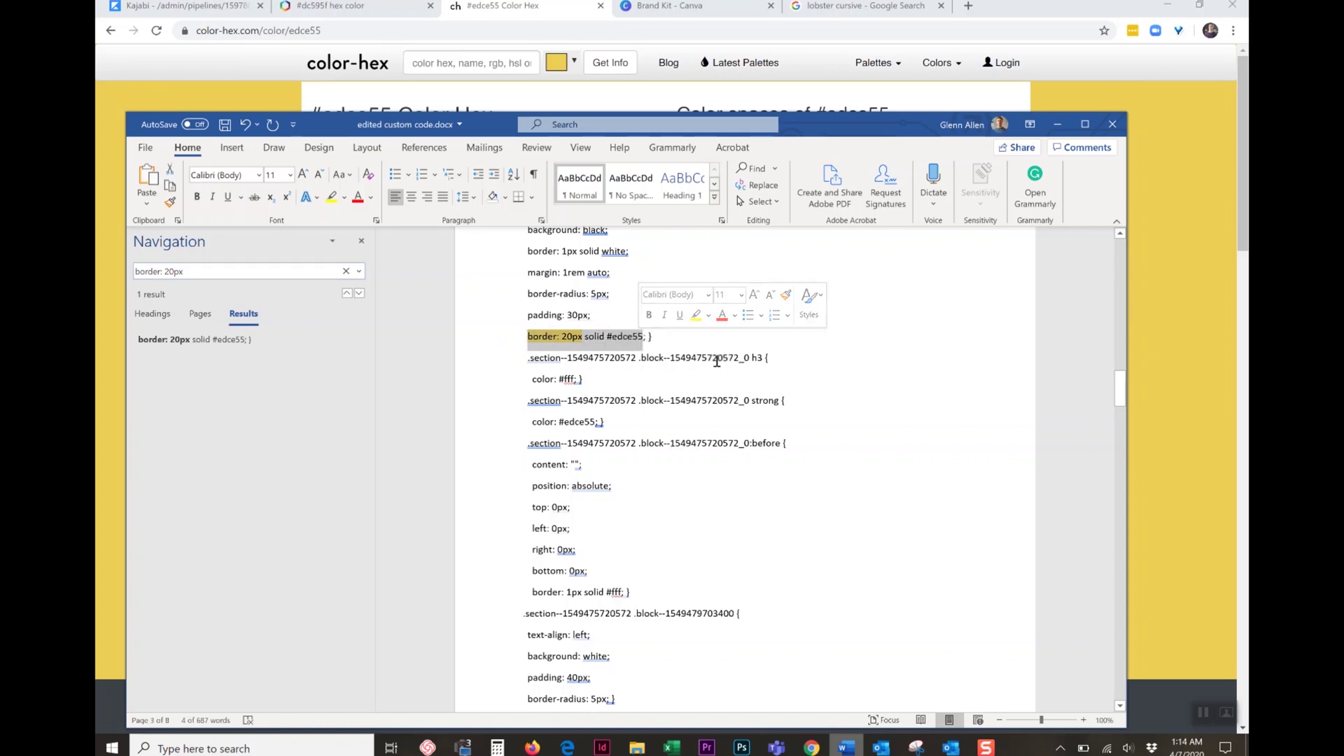
pyautogui.press('Delete')
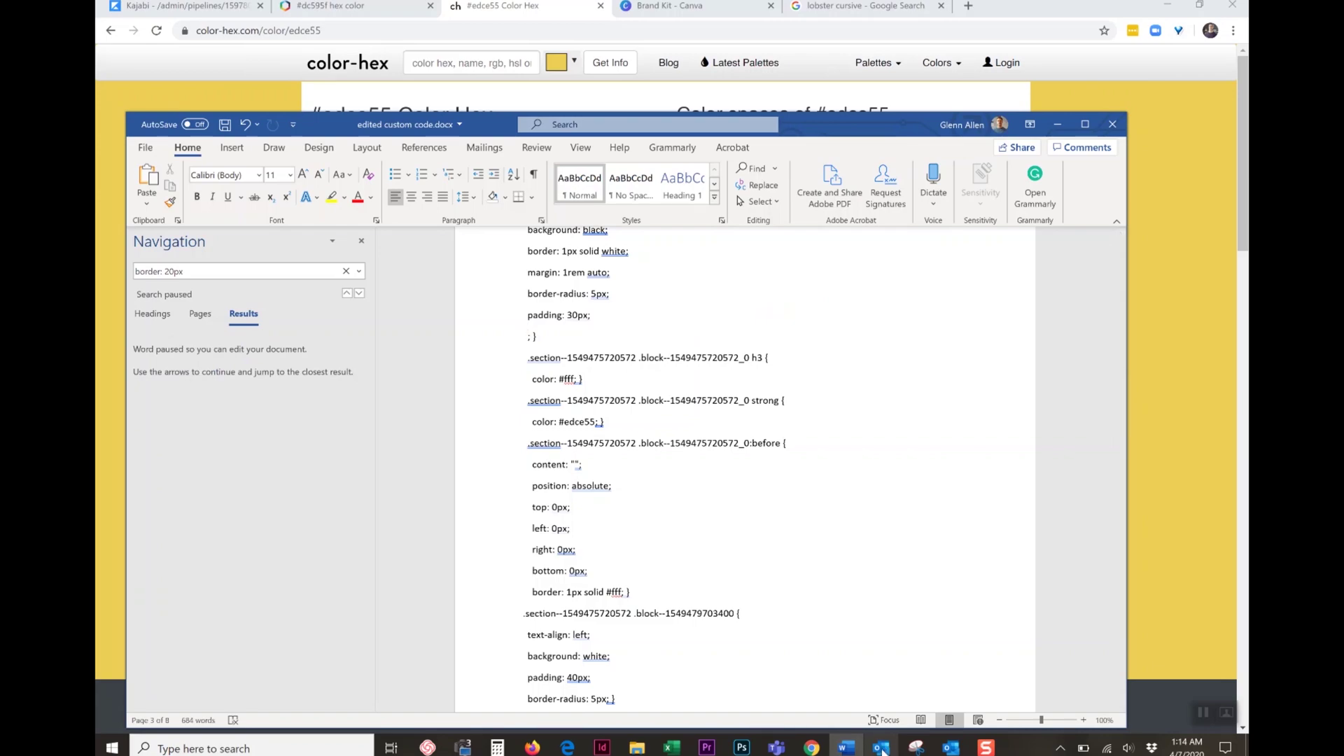
# Bring the Kajabi sales page editor back into view.
pyautogui.click(811, 748)
pyautogui.click(186, 6)
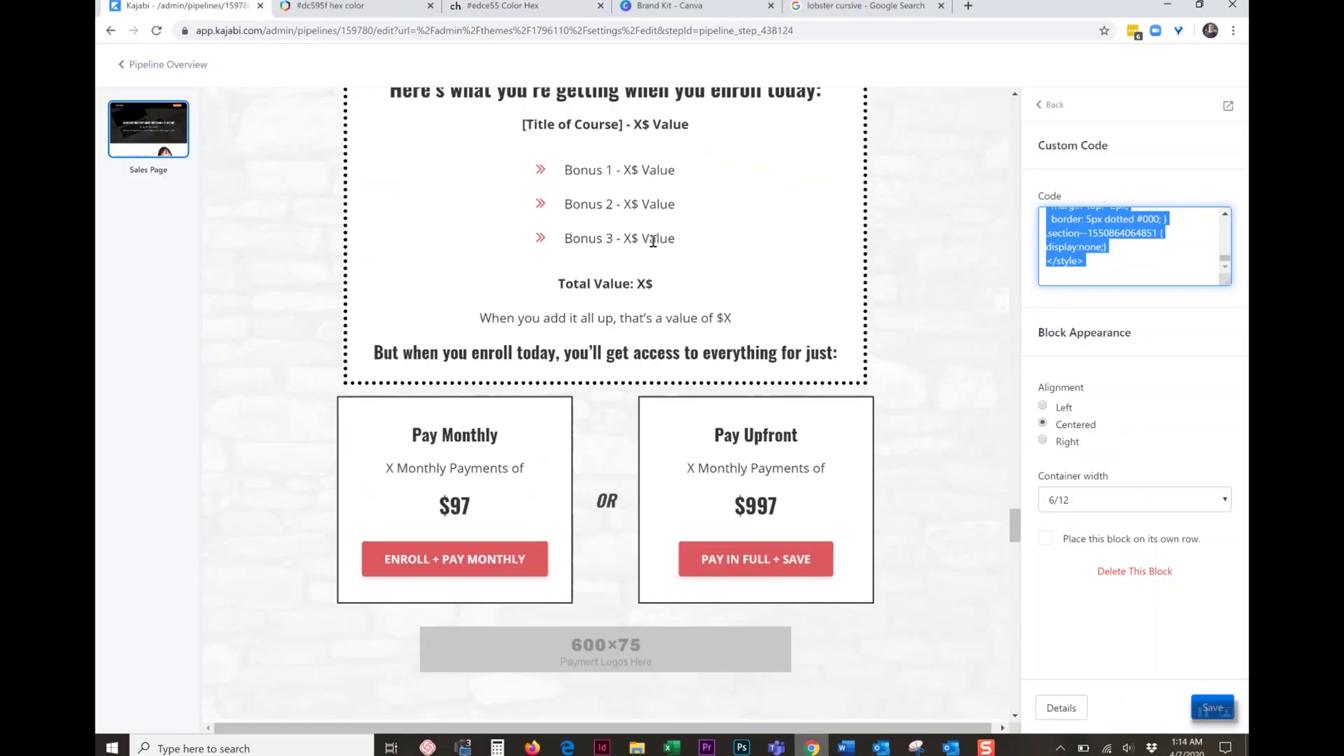
pyautogui.scroll(15, 652, 241)
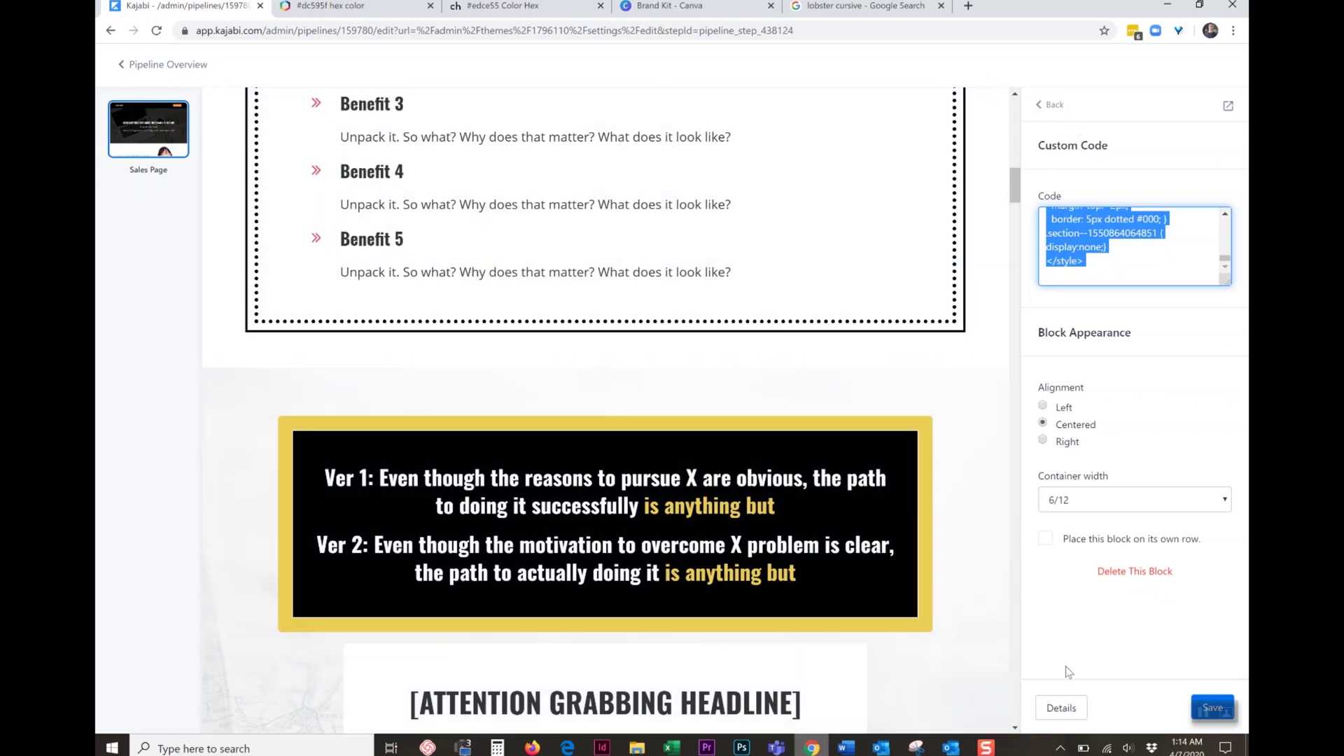
# Replace both #edce55 colour values in the CSS with #f08b37.
pyautogui.click(846, 748)
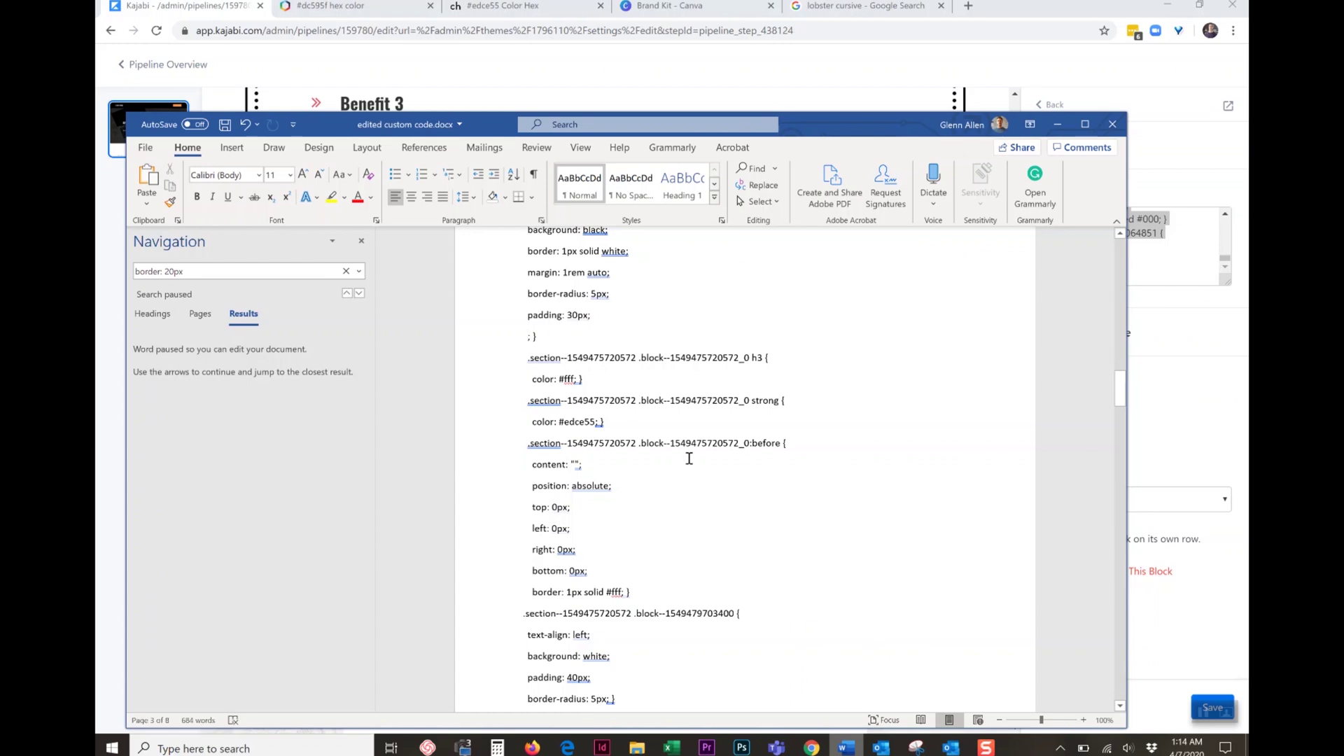
pyautogui.moveTo(644, 336); pyautogui.dragTo(527, 336)
pyautogui.doubleClick(625, 337)
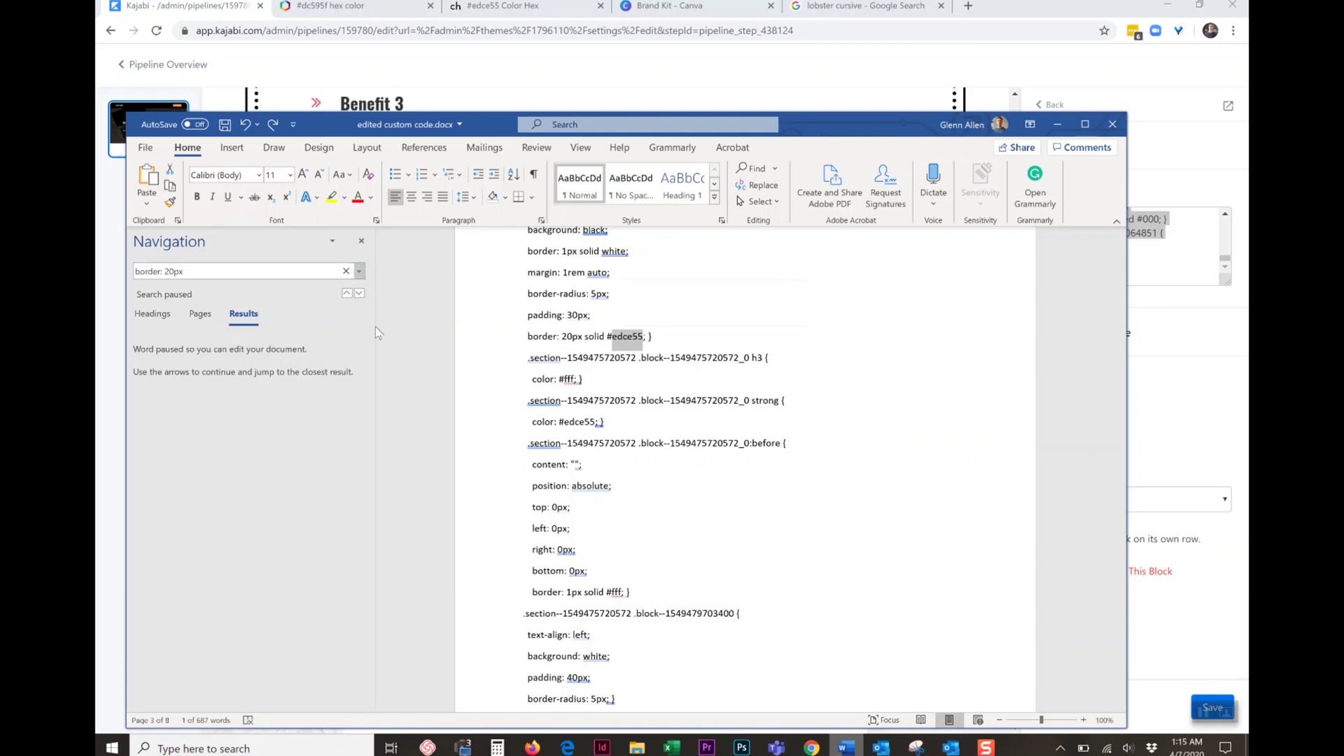
pyautogui.hotkey('ctrl', 'h')
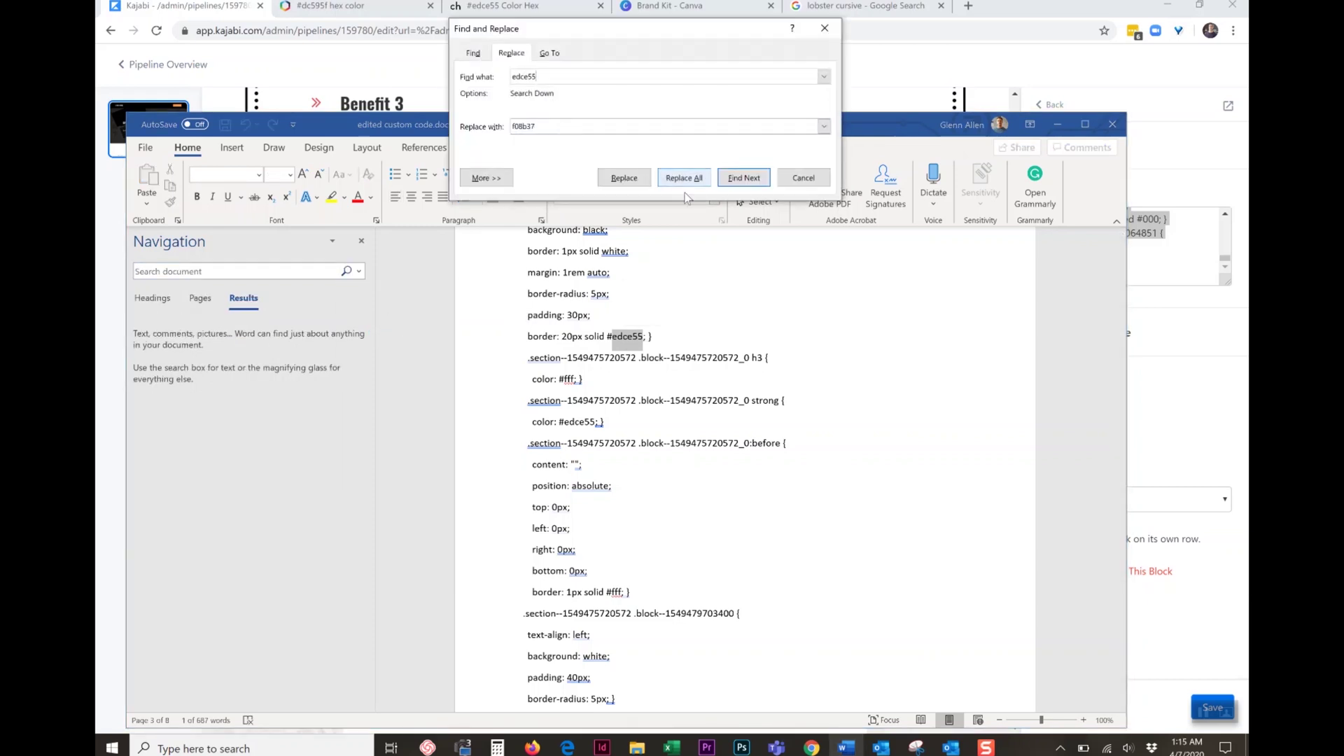
pyautogui.click(684, 178)
pyautogui.click(674, 411)
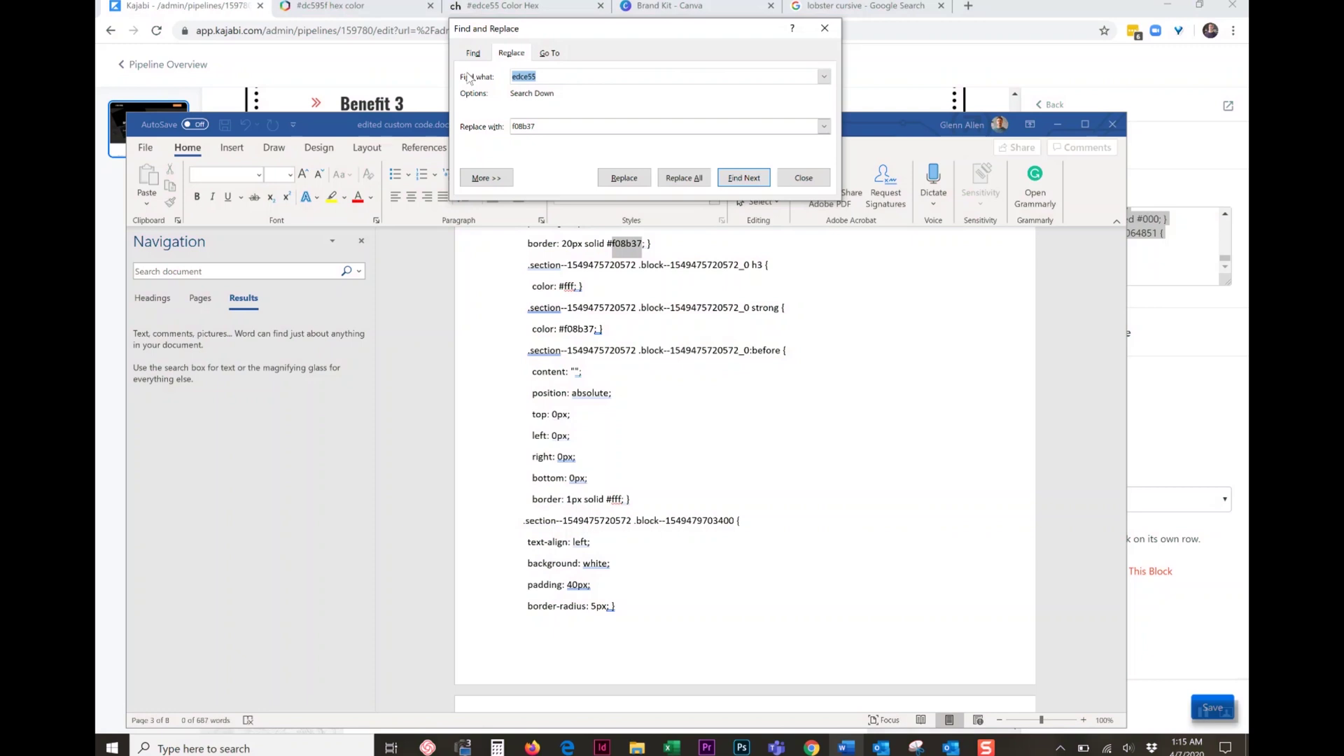
# Replace every 'dashed' border style in the code with 'solid' using Replace All.
pyautogui.write('dashed')
pyautogui.doubleClick(543, 128)
pyautogui.write('sol')
pyautogui.click(684, 178)
pyautogui.press('Return')
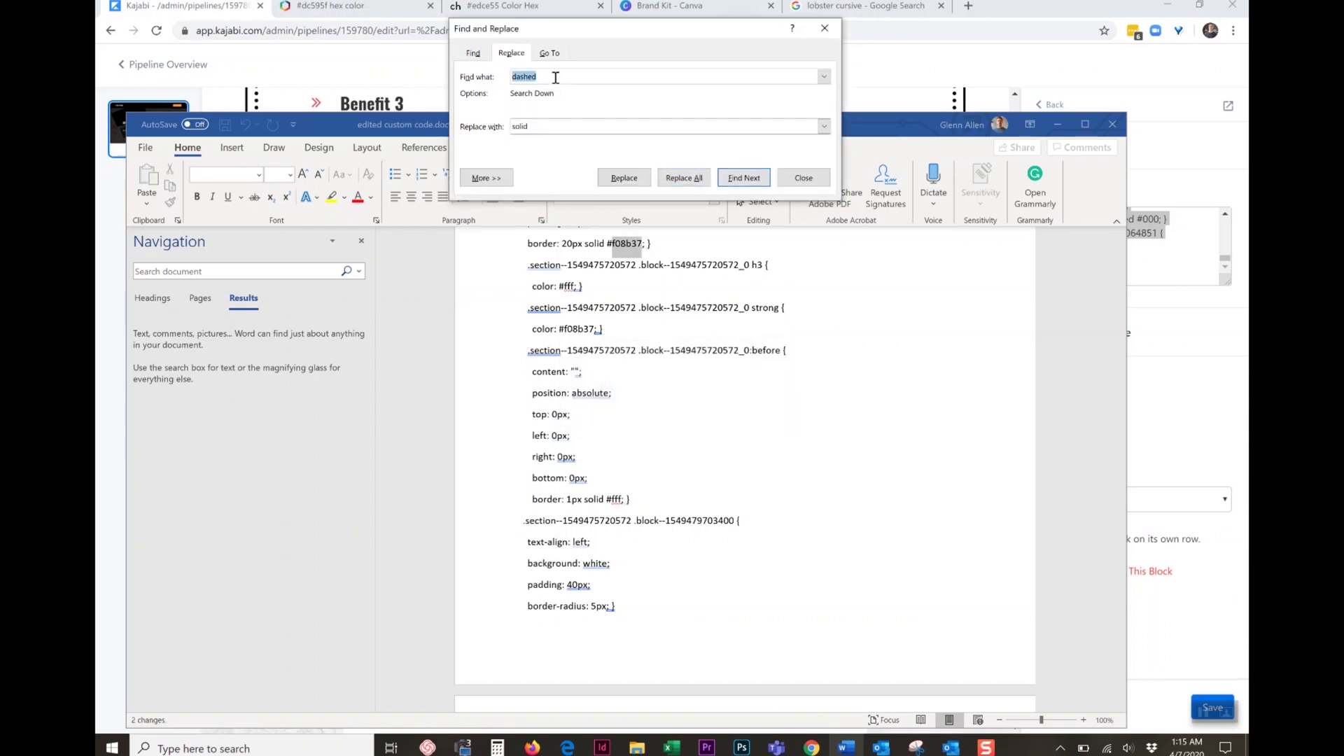
# Replace all five 'dotted' border styles with 'solid', continuing from the document's start.
pyautogui.write('dott')
pyautogui.click(685, 179)
pyautogui.press('Return')
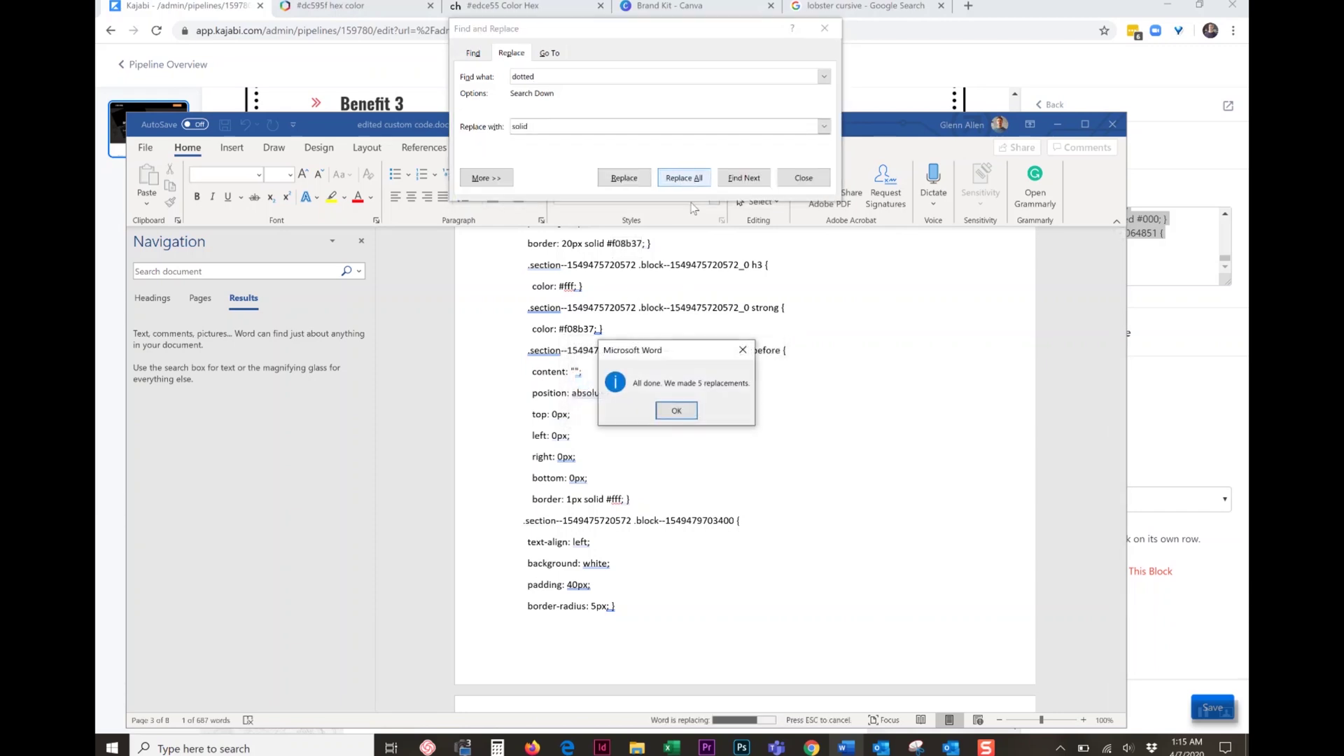
pyautogui.press('Return')
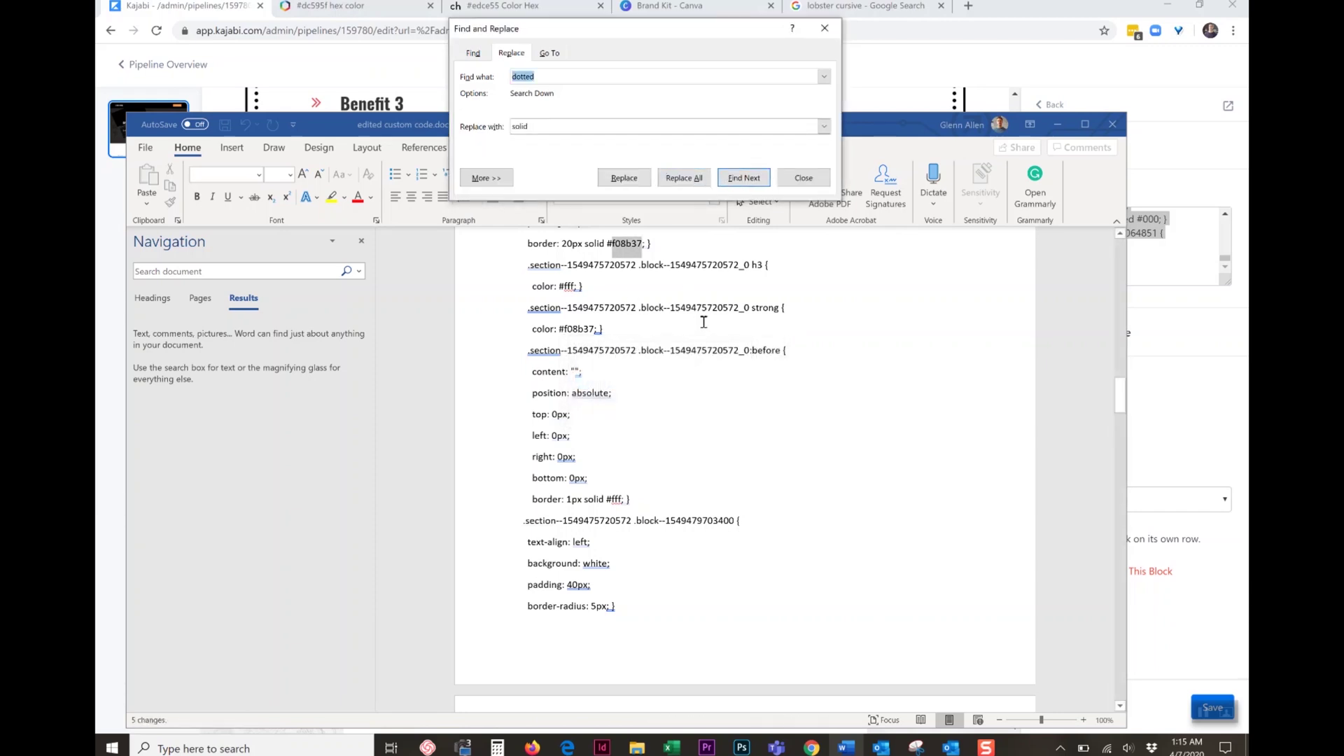
pyautogui.click(567, 72)
# Search the code for 'lobster' and select the 'lobster two, cursive' font value.
pyautogui.rightClick(512, 74)
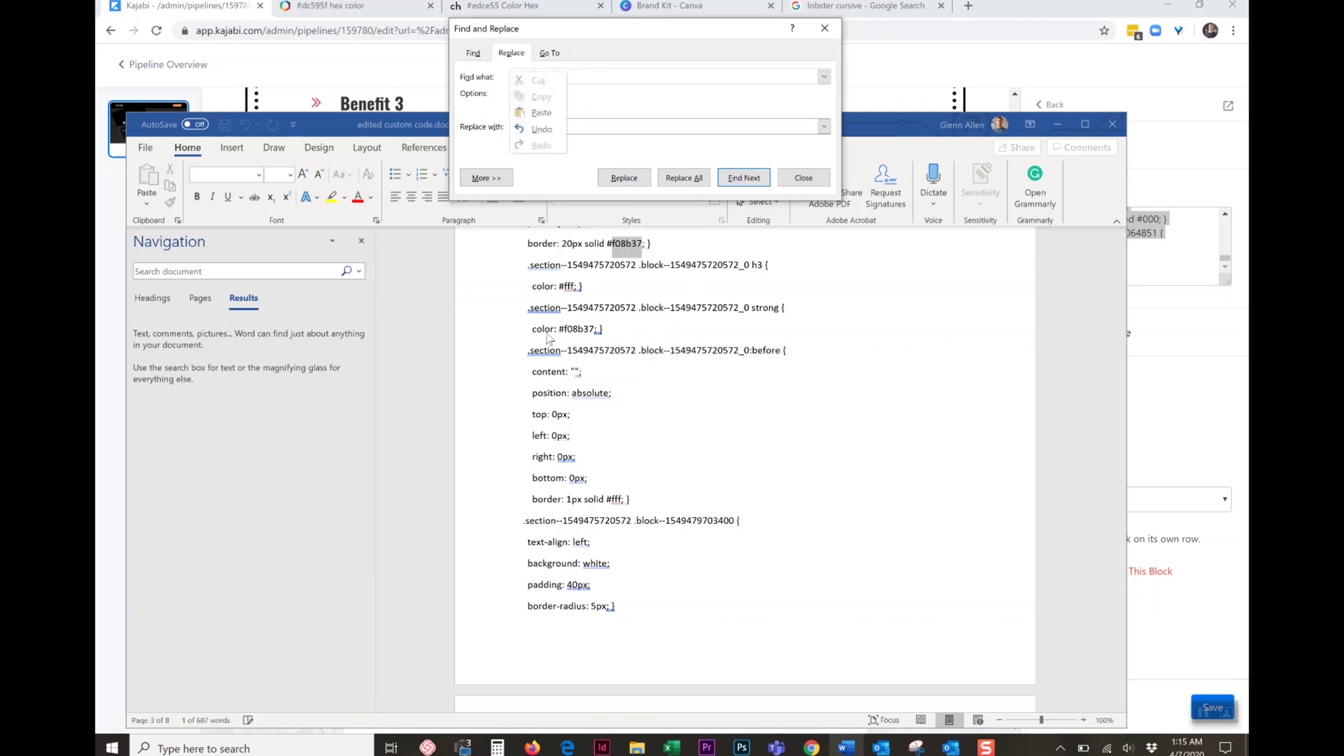
pyautogui.click(285, 270)
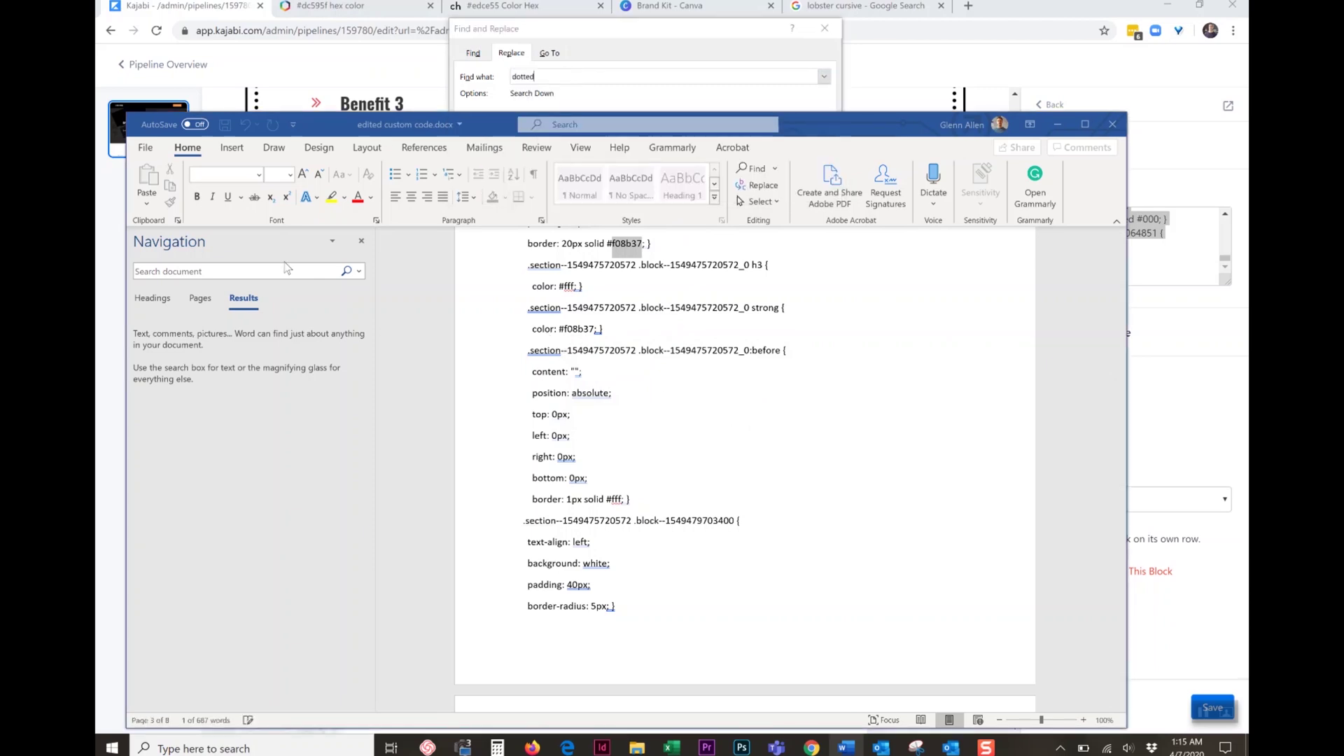
pyautogui.write('lobster')
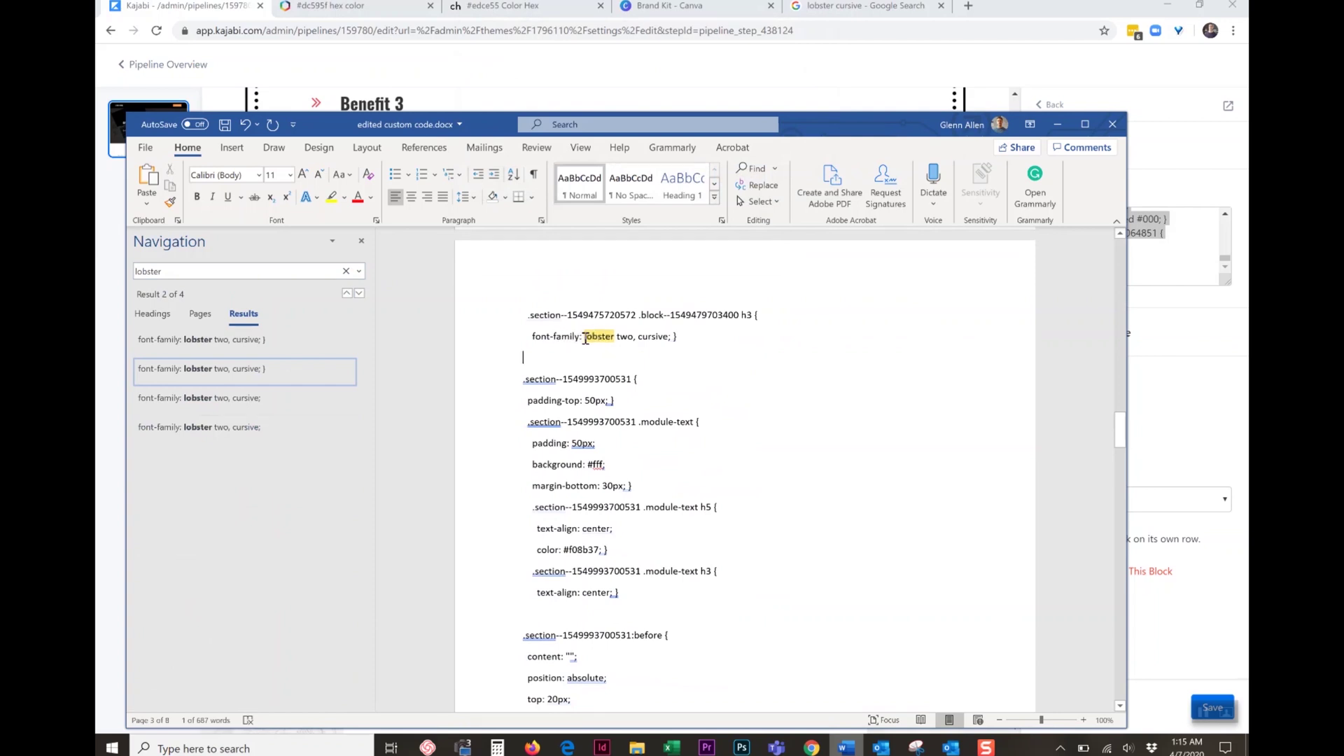
pyautogui.click(585, 336)
pyautogui.moveTo(585, 336); pyautogui.dragTo(662, 339)
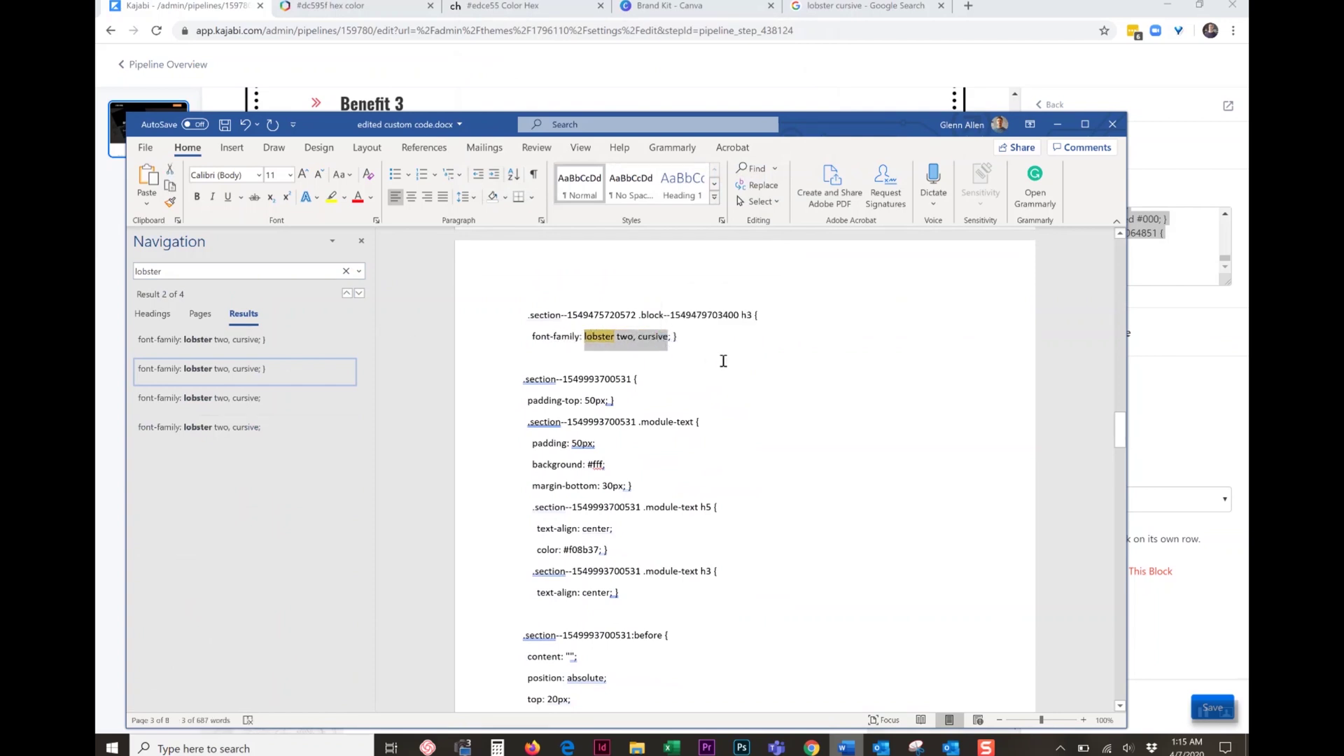
# Replace all four 'lobster two, cursive' declarations with 'montserrat' via Replace All.
pyautogui.click(358, 271)
pyautogui.click(382, 333)
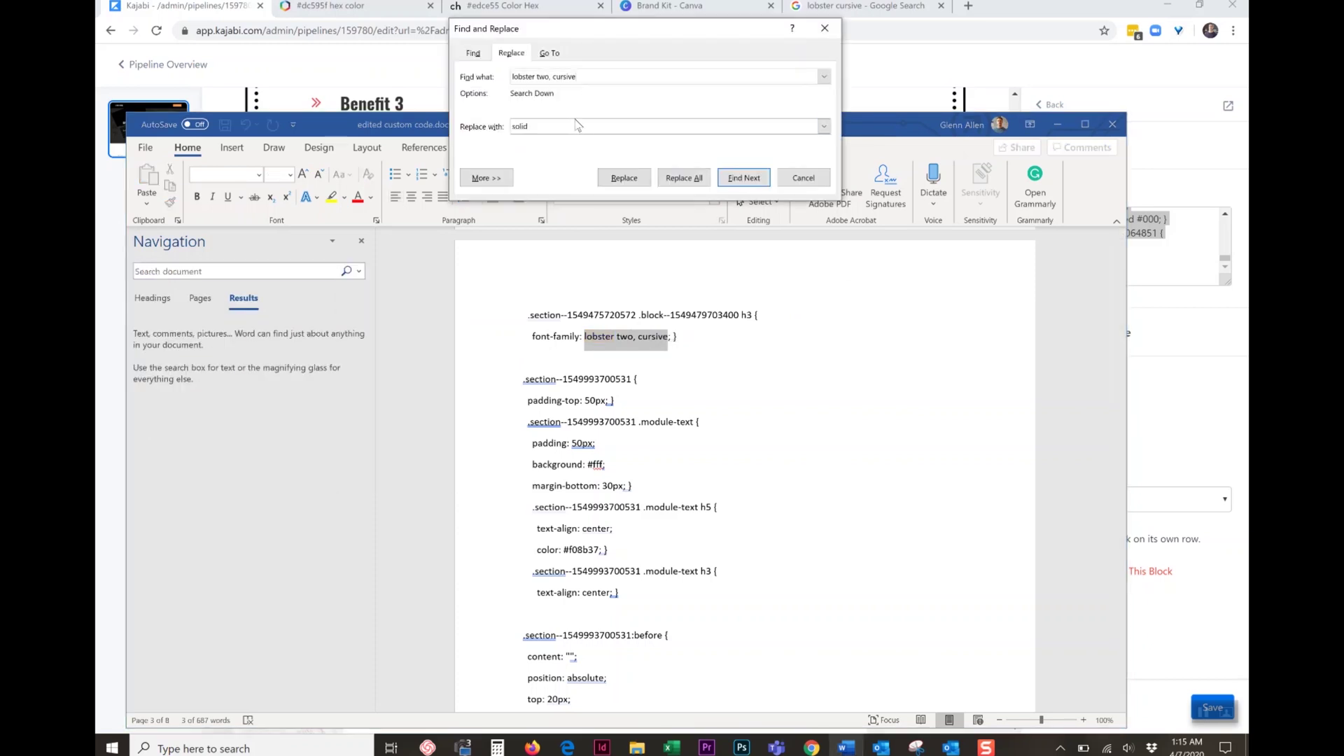
pyautogui.press('BackSpace')
pyautogui.write('montserrat')
pyautogui.click(684, 178)
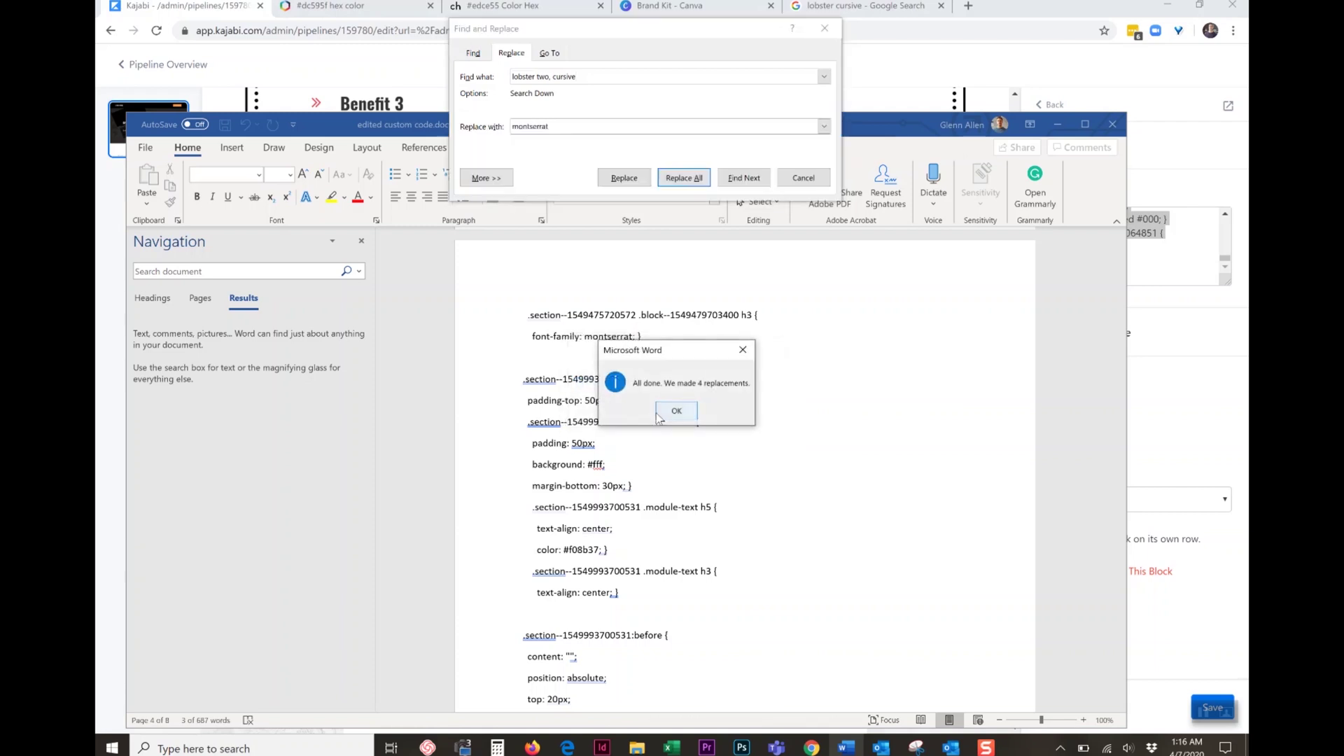
pyautogui.click(660, 415)
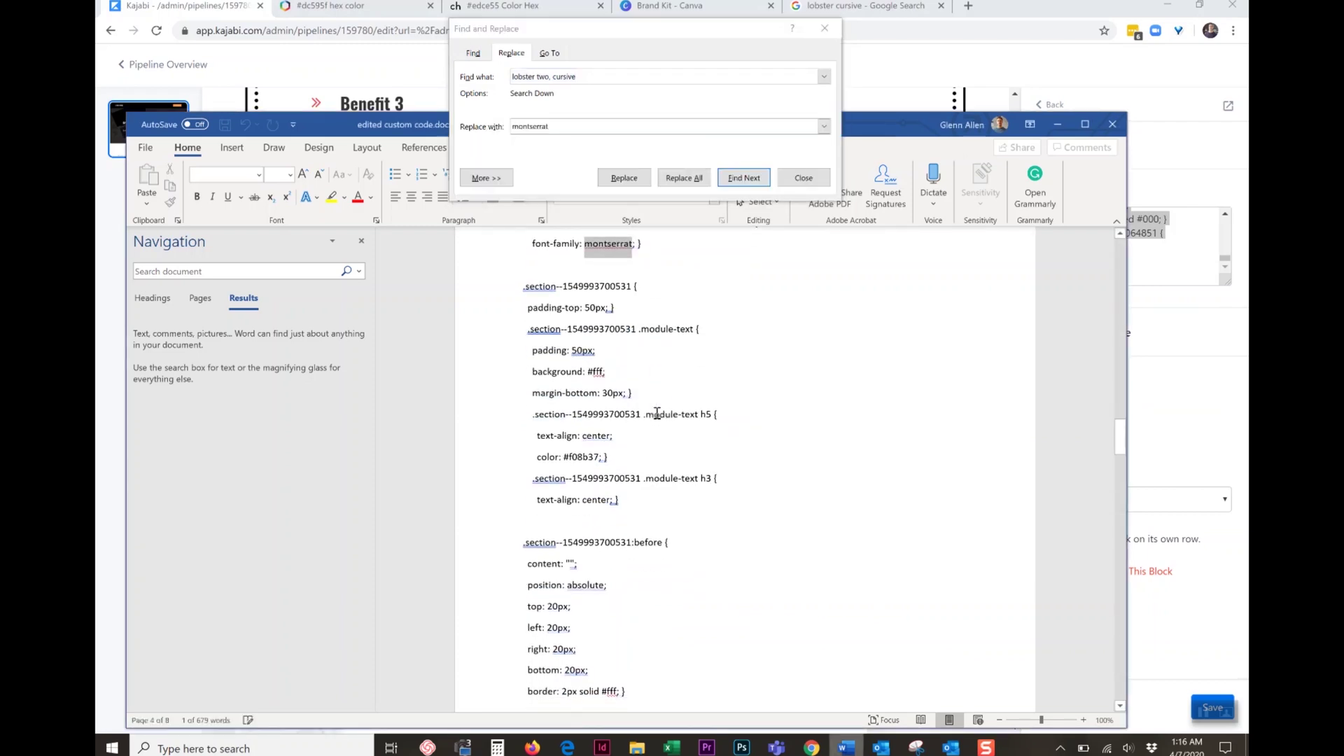
# Copy the whole edited CSS from Word and paste it over the old Kajabi Custom Code.
pyautogui.hotkey('ctrl', 'a')
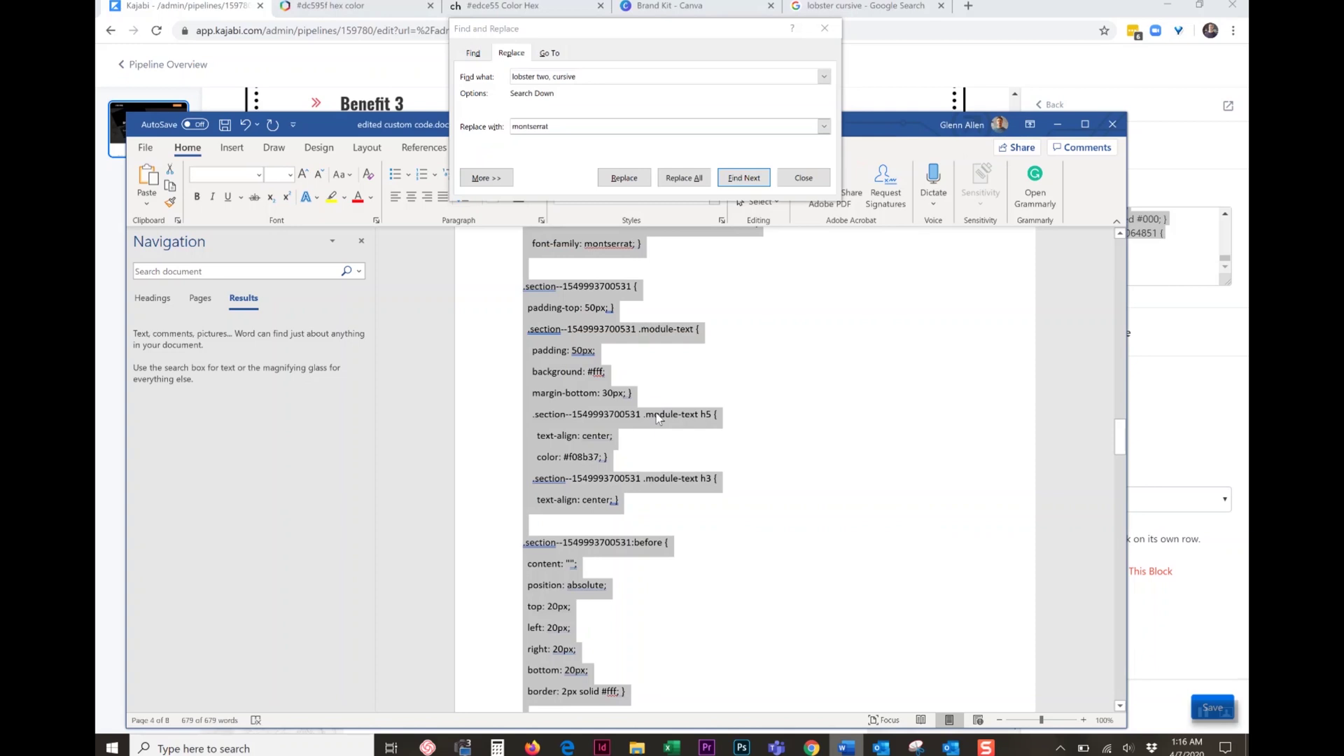
pyautogui.click(192, 17)
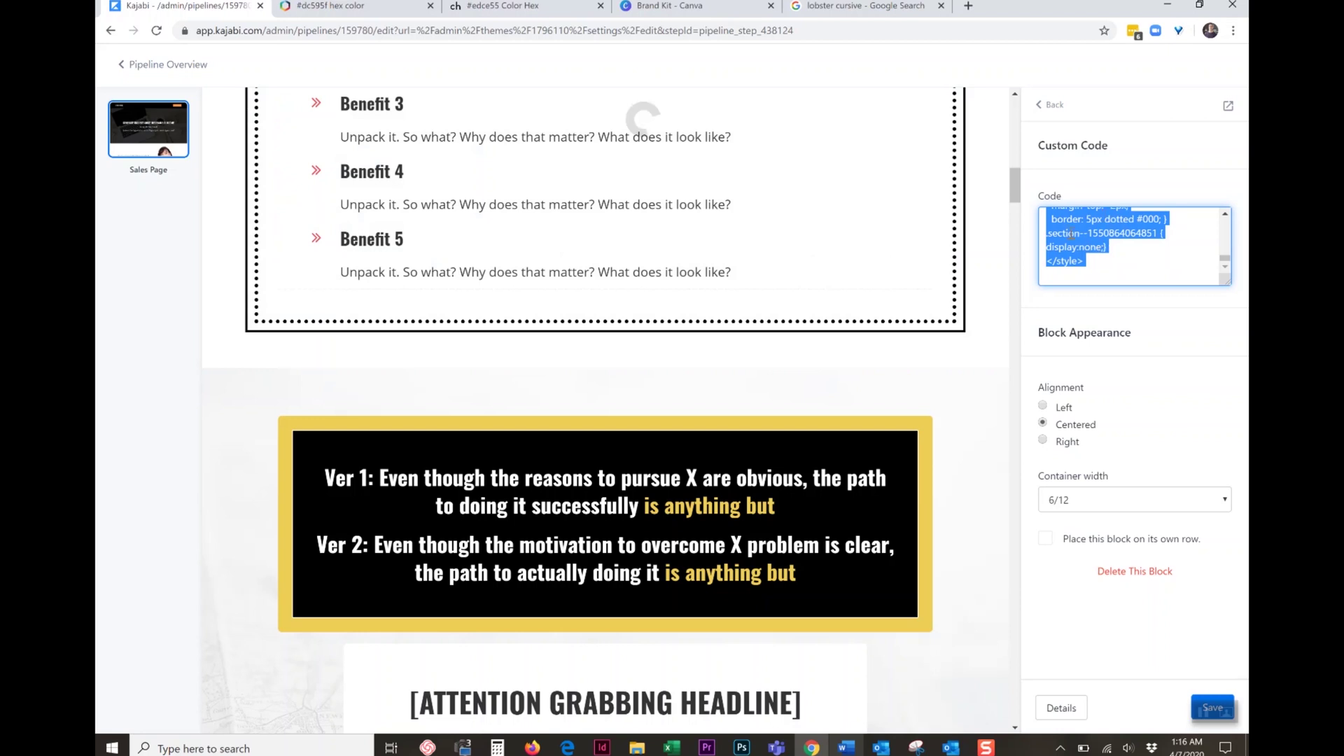
pyautogui.hotkey('ctrl', 'v')
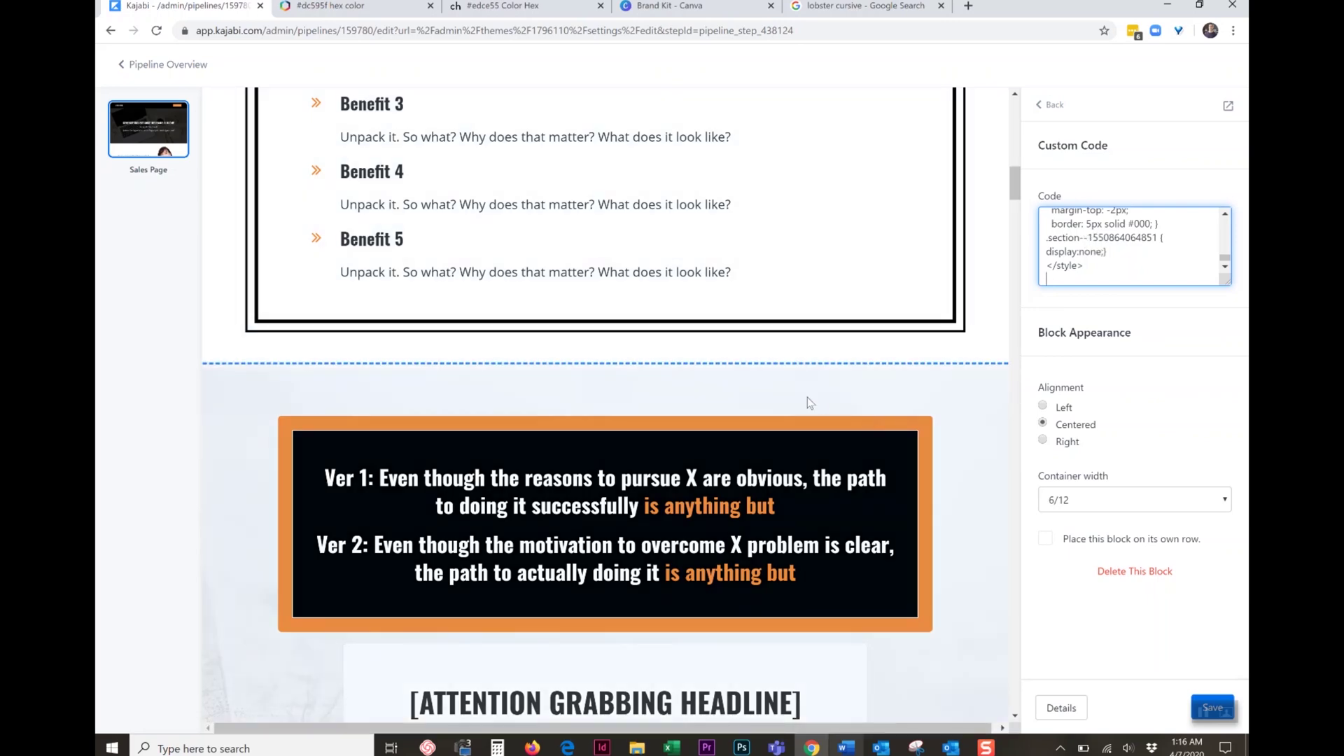
# In the hero subtitle, replace the word 'specific' with the test text 'kjasdflkjasd'.
pyautogui.scroll(10, 873, 420)
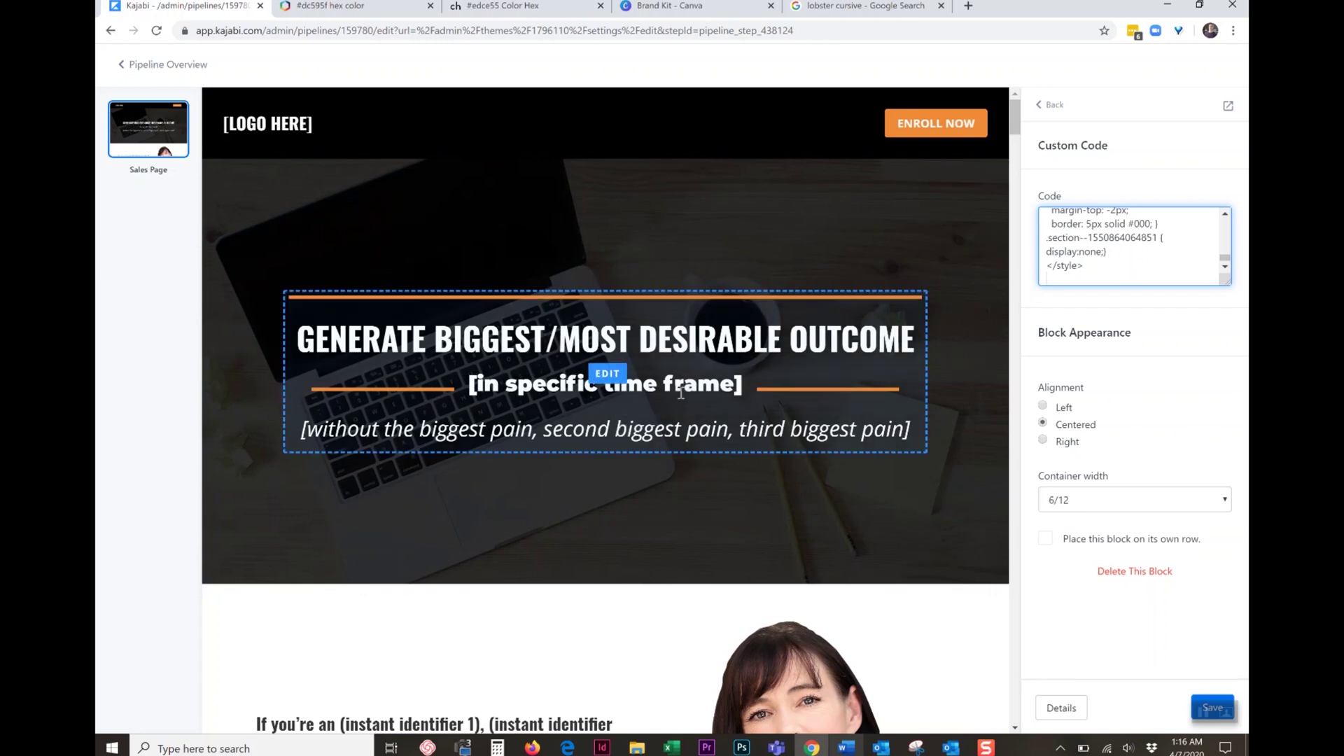
pyautogui.moveTo(683, 386); pyautogui.dragTo(506, 386)
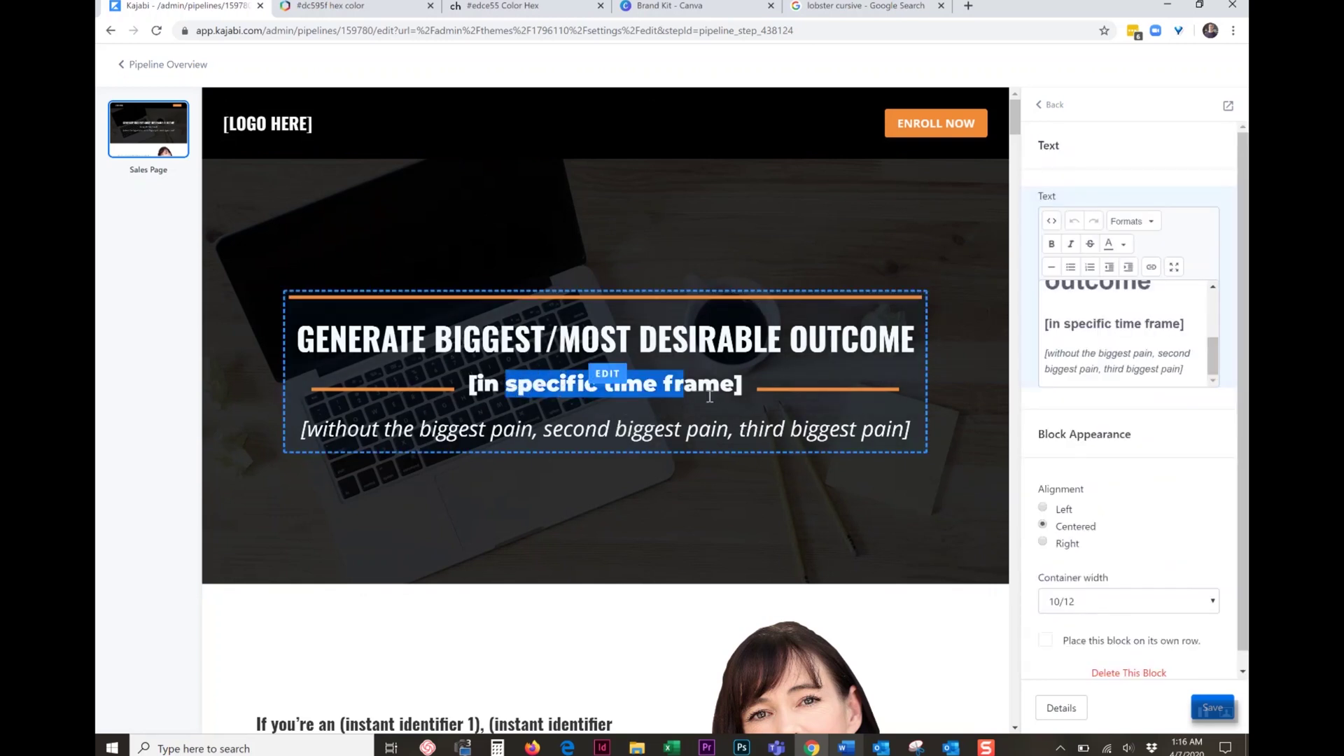
pyautogui.doubleClick(1082, 324)
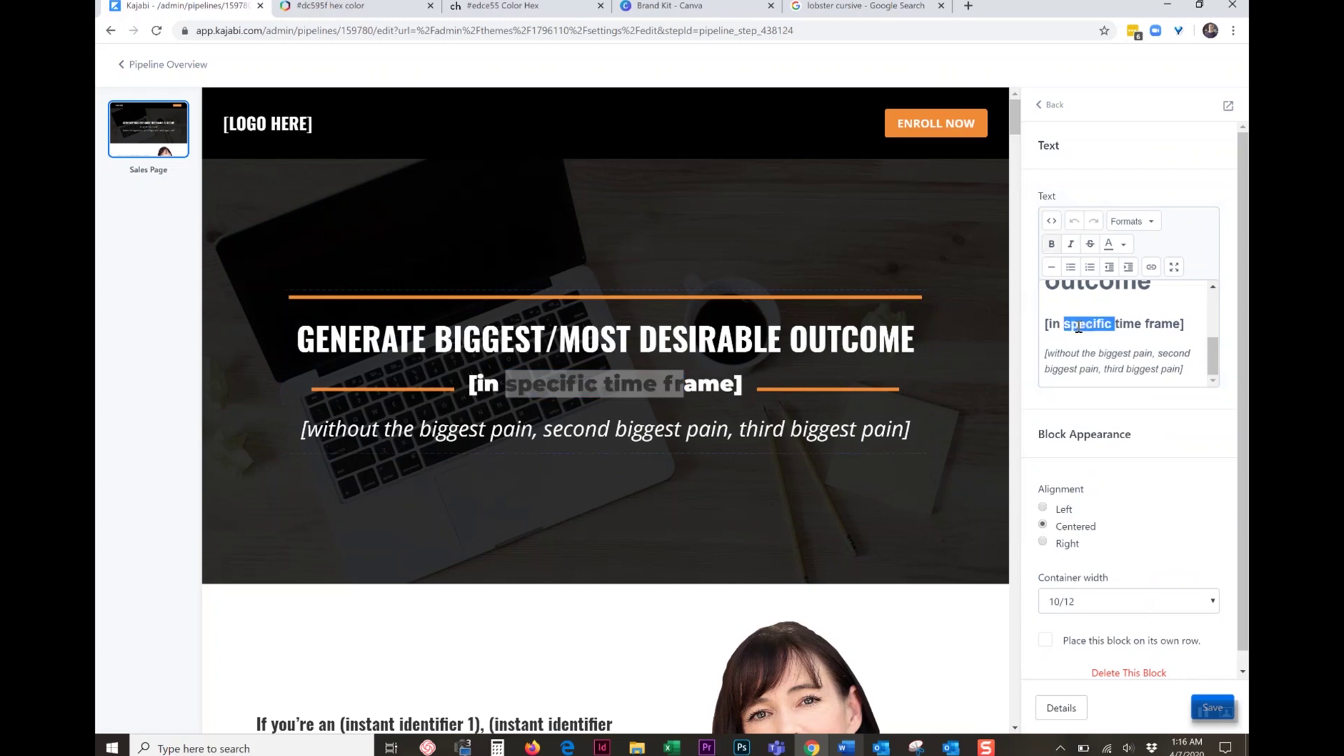
pyautogui.write('kjasdflkjasd')
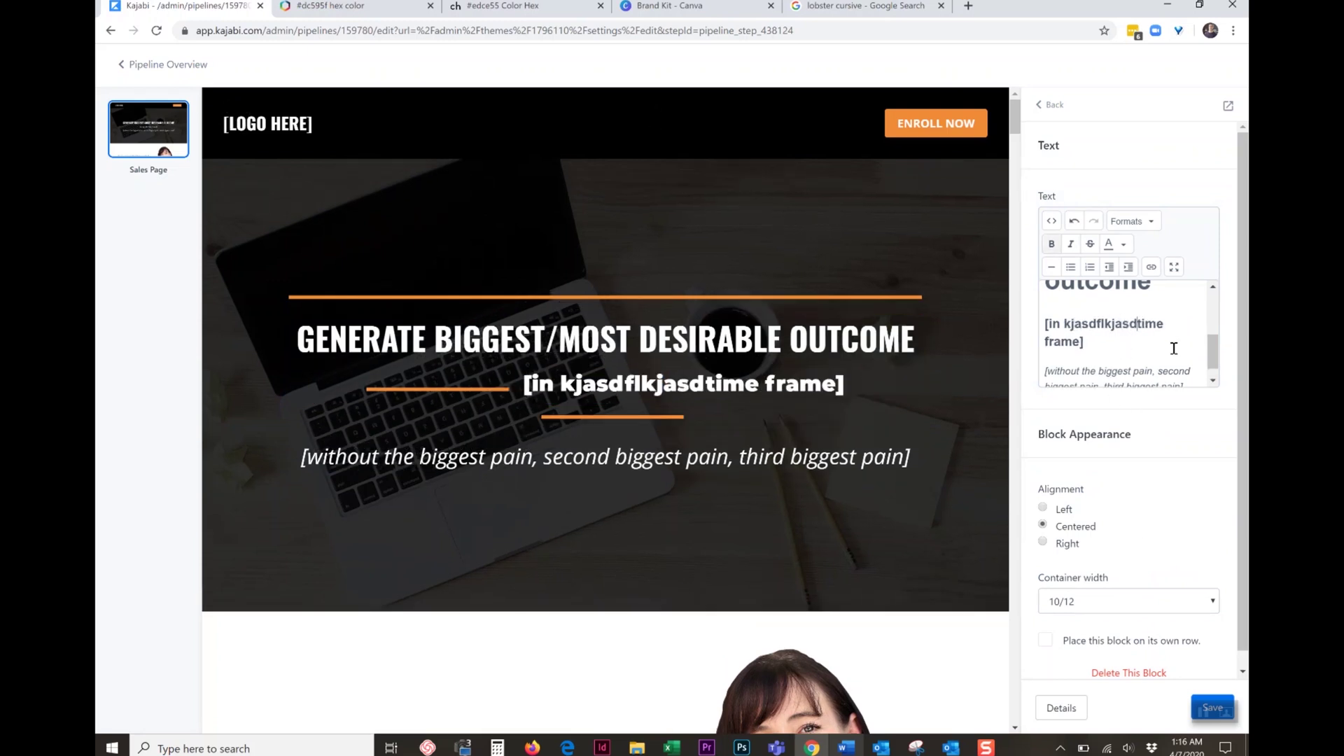